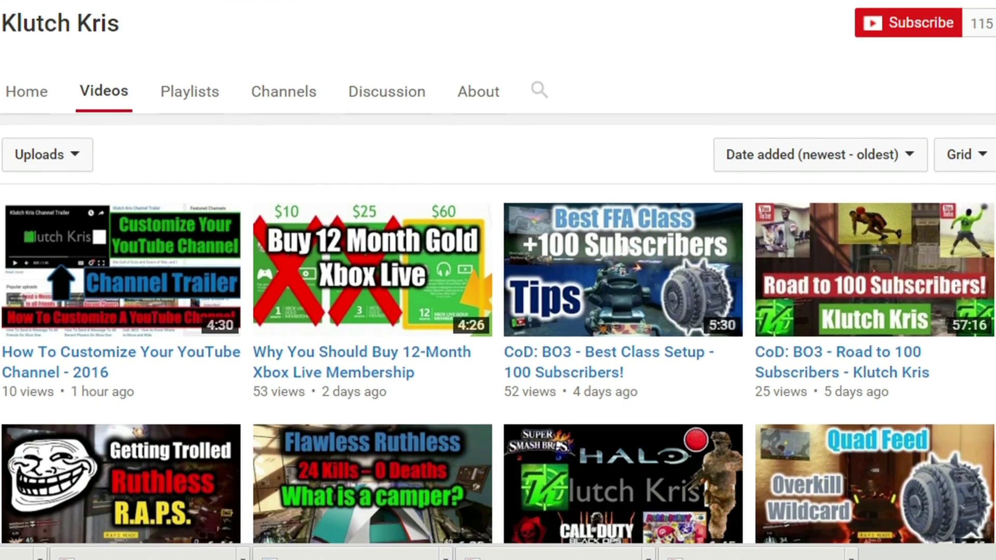
# Change the blank third slide's size to Widescreen (16:9)
pyautogui.scroll(-3, 498, 280)
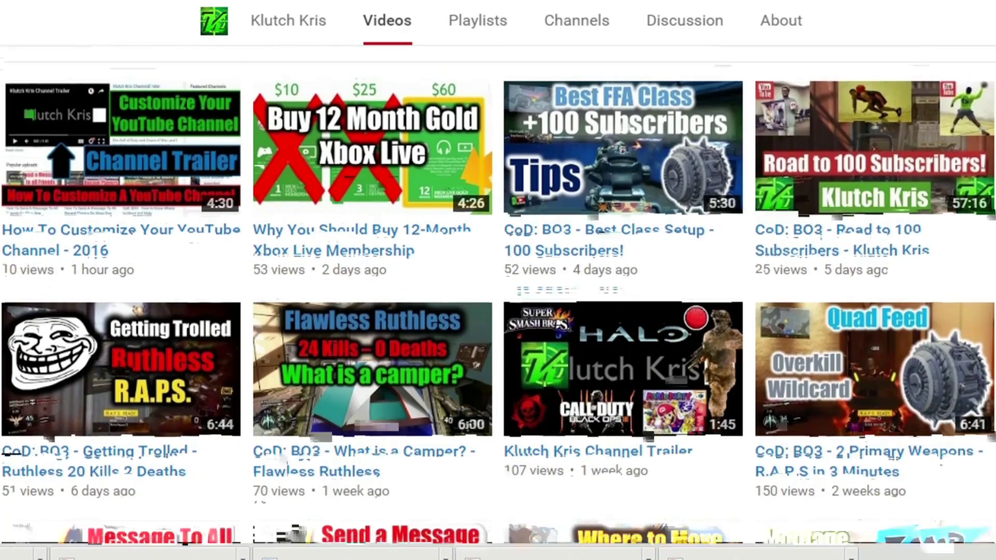
pyautogui.scroll(-3, 498, 280)
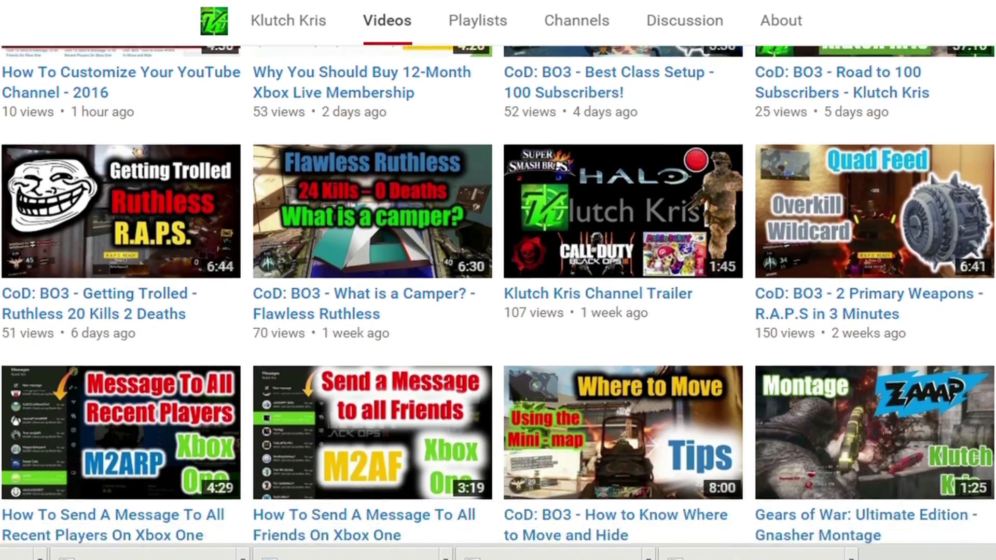
pyautogui.scroll(-3, 498, 280)
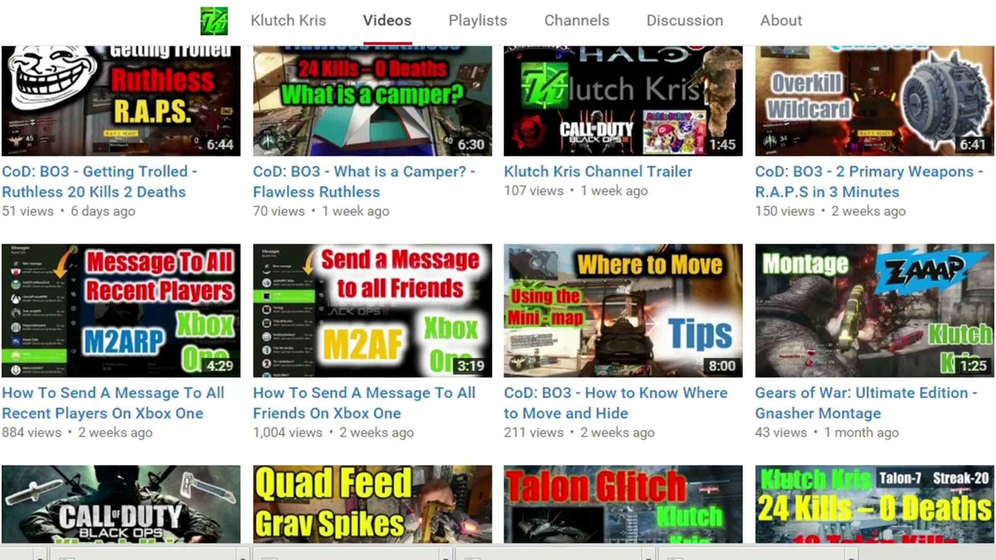
pyautogui.scroll(-3, 498, 294)
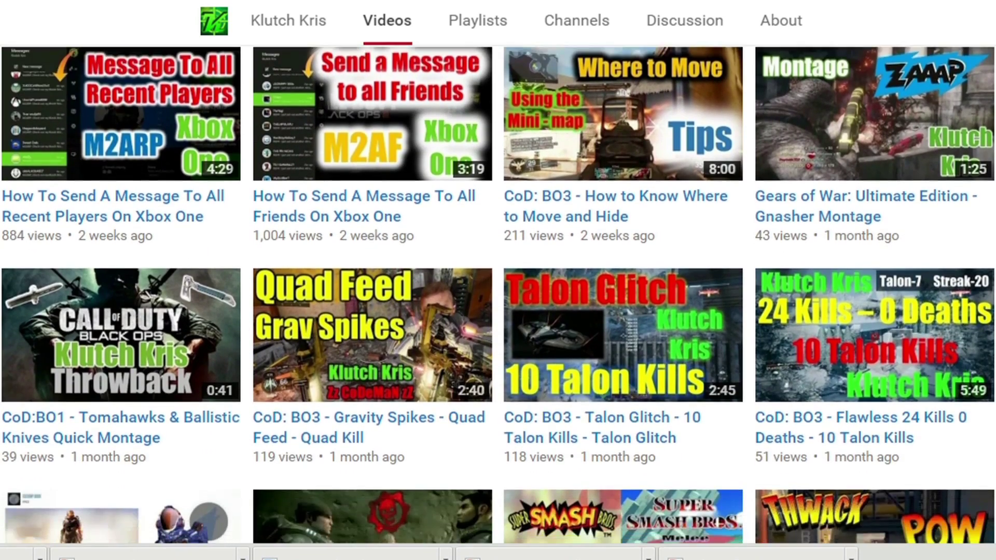
pyautogui.scroll(-5, 498, 294)
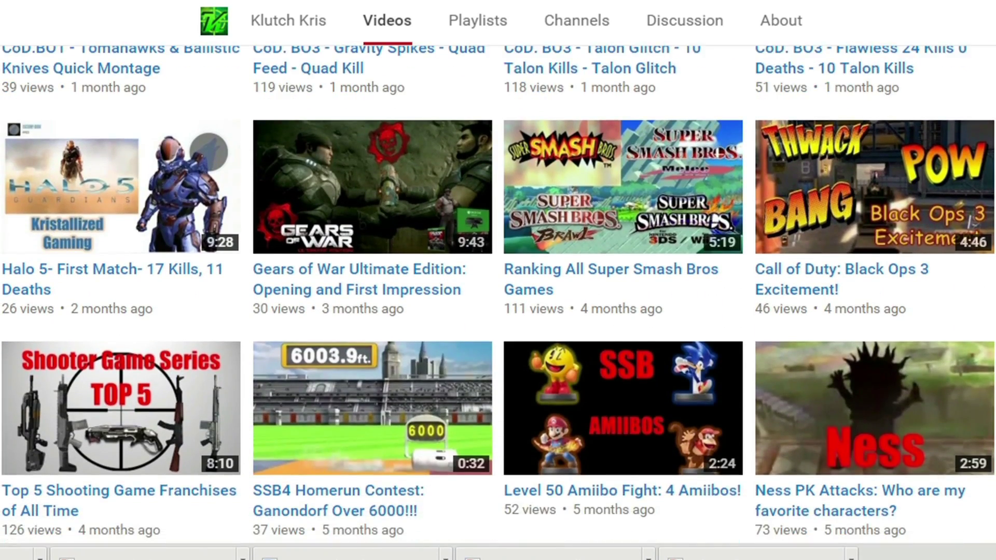
pyautogui.scroll(-7, 498, 294)
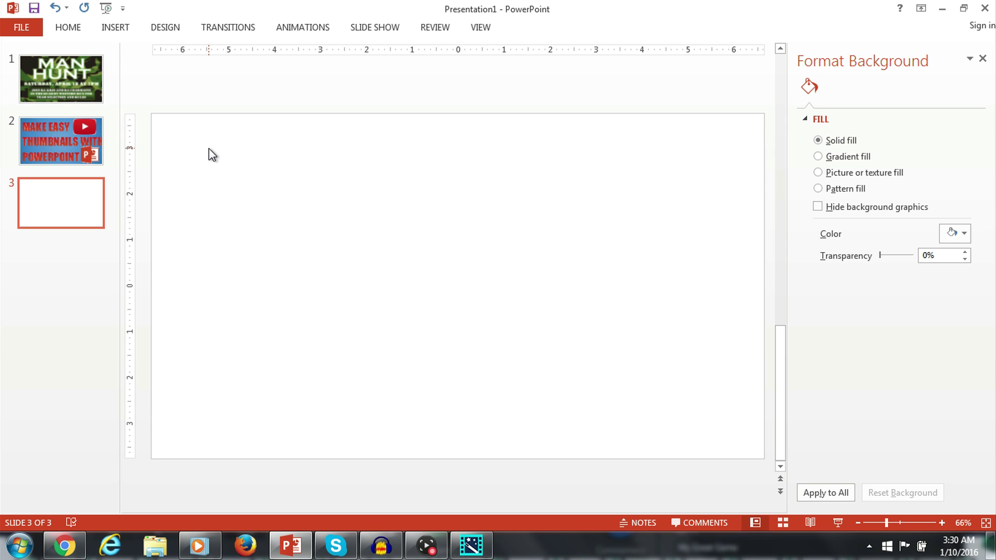
pyautogui.click(157, 23)
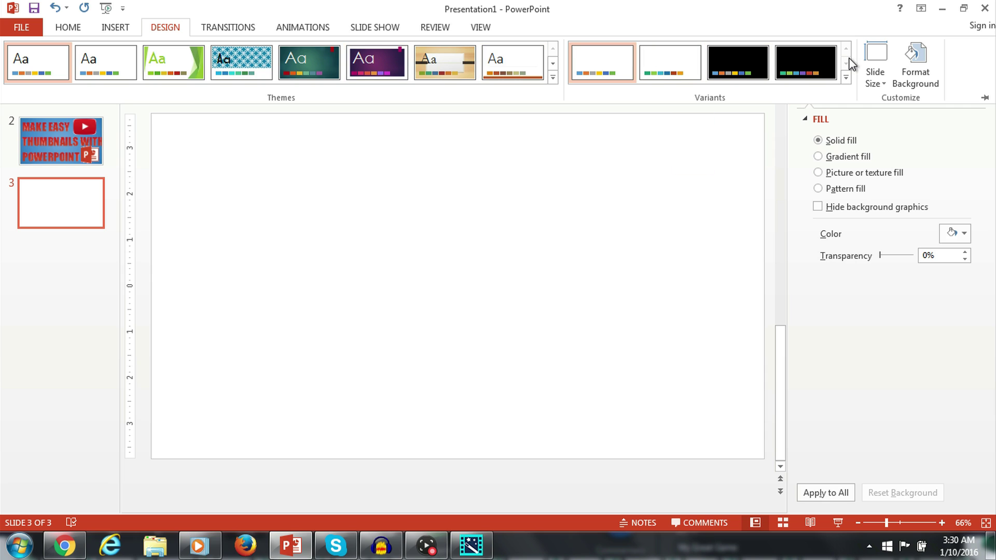
pyautogui.click(865, 70)
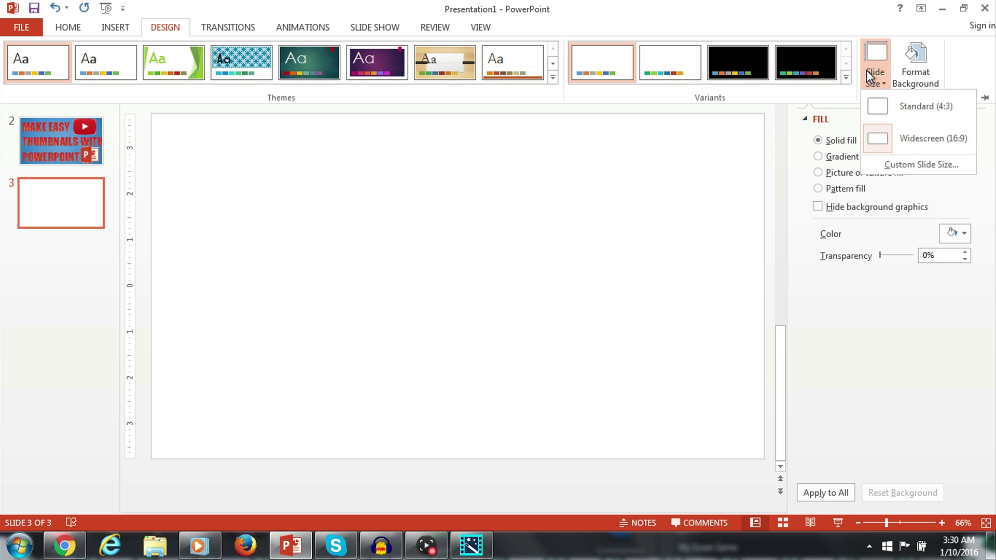
pyautogui.click(880, 139)
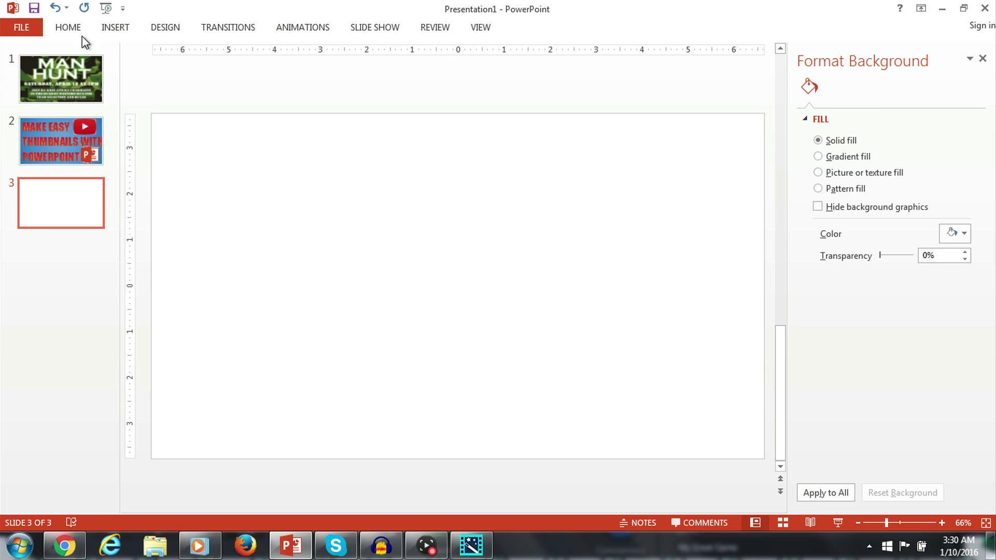
pyautogui.click(152, 27)
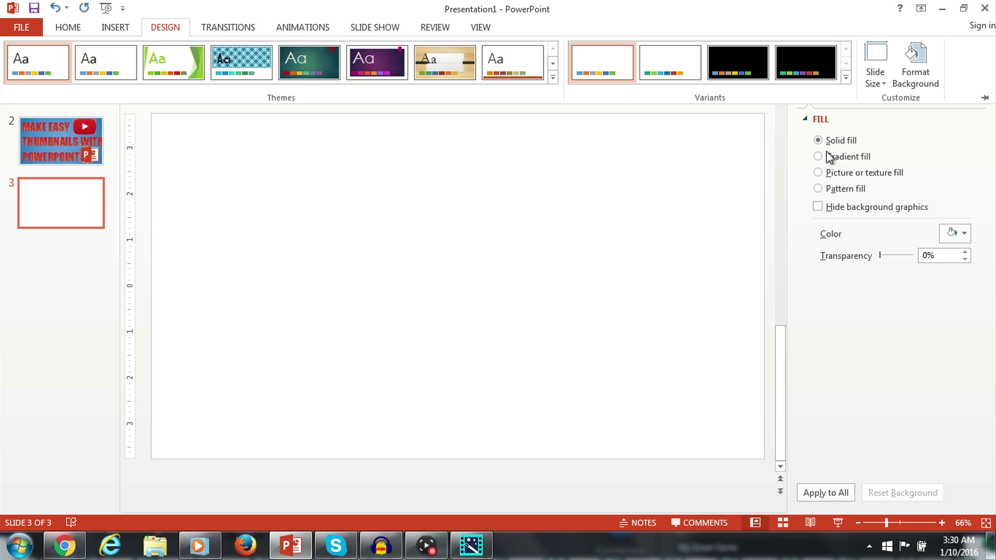
pyautogui.click(962, 234)
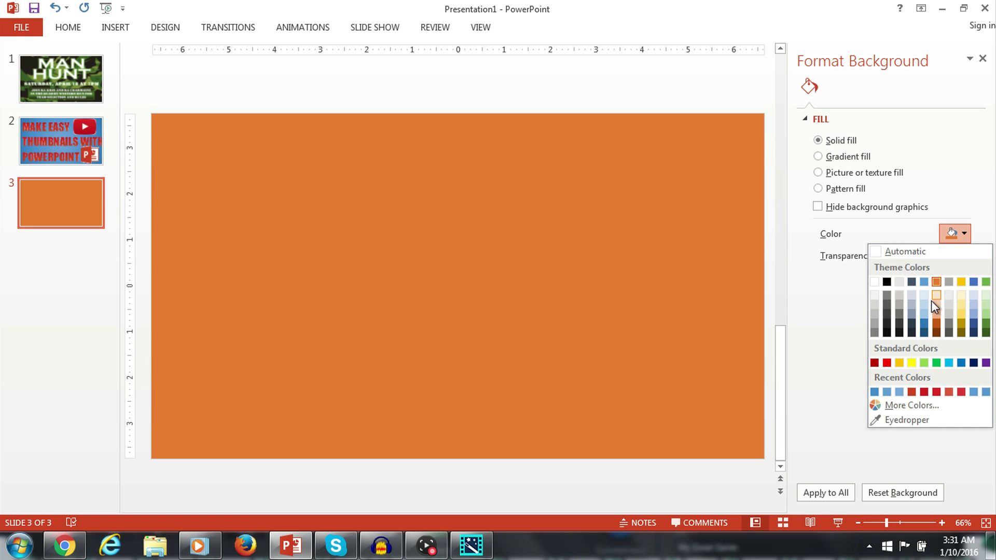
# Fill the background with a radial gradient: first stop at 13%, stops coloured gold, purple and red
pyautogui.click(887, 363)
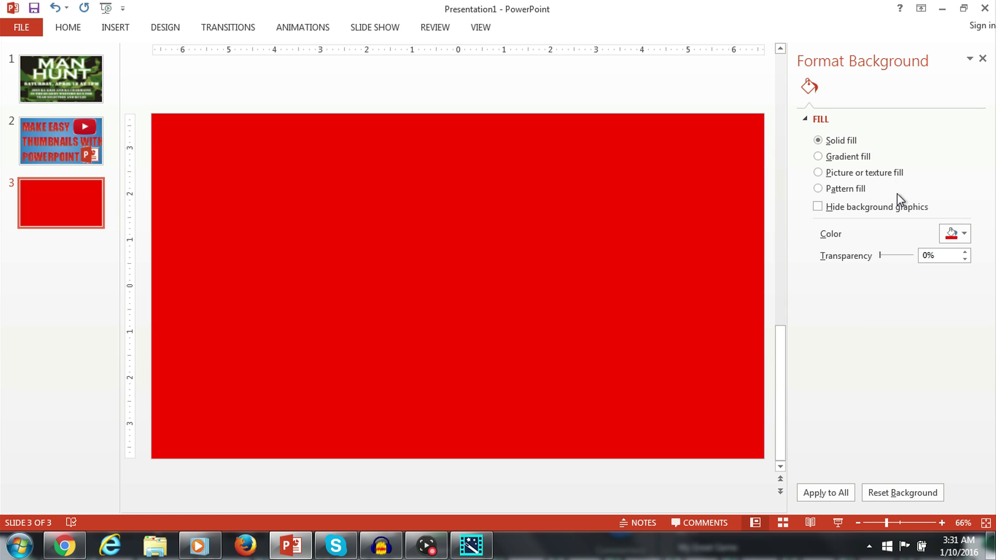
pyautogui.click(819, 156)
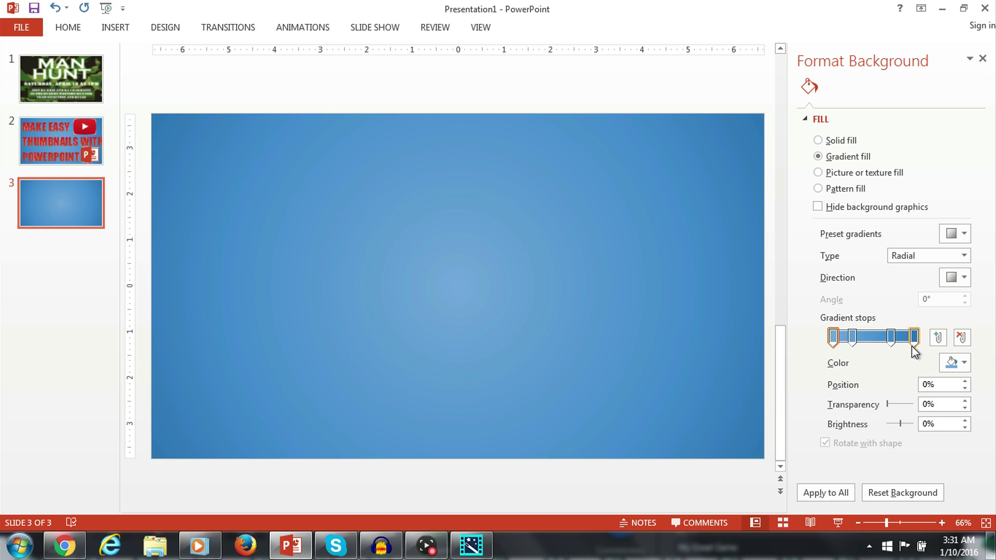
pyautogui.moveTo(831, 340); pyautogui.dragTo(862, 351)
pyautogui.click(951, 362)
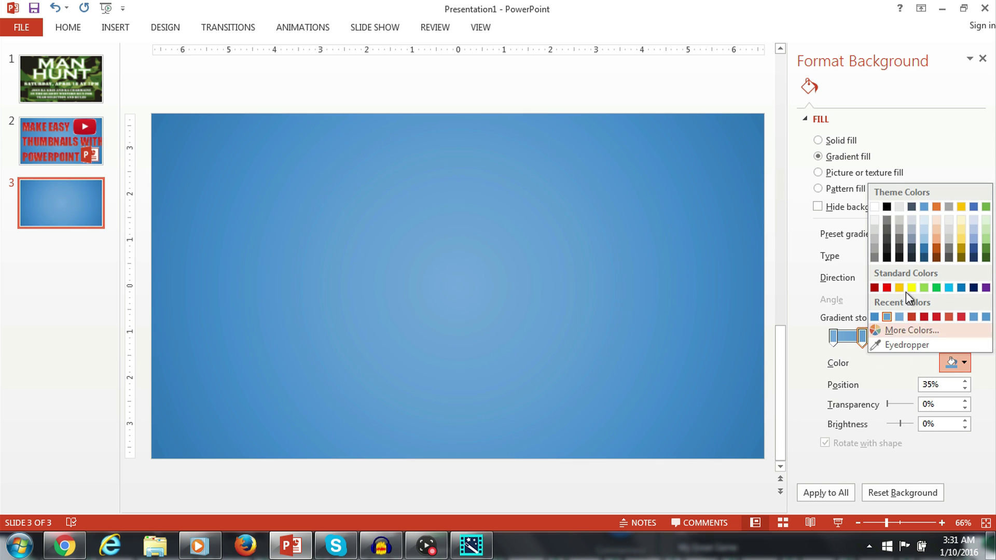
pyautogui.click(903, 287)
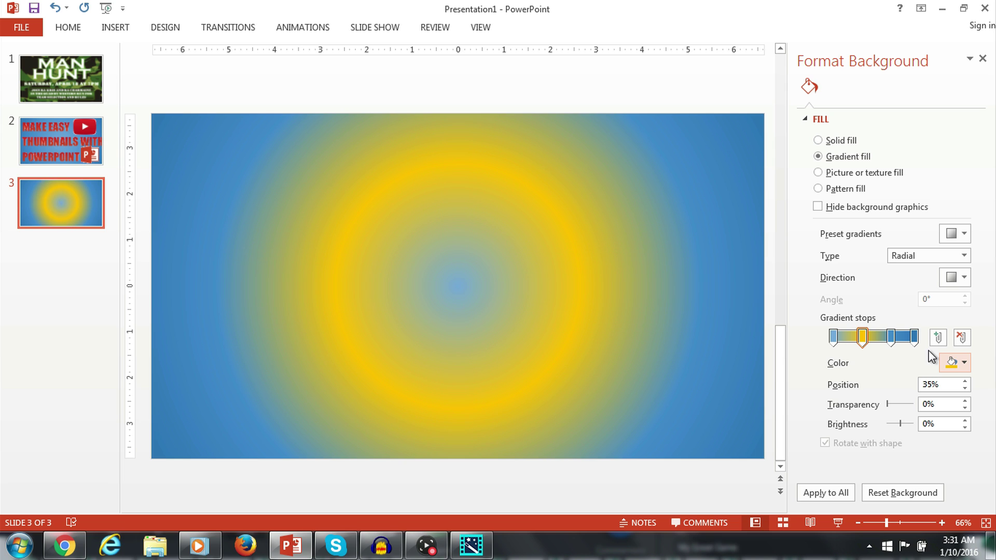
pyautogui.click(913, 338)
pyautogui.click(963, 362)
pyautogui.click(989, 289)
pyautogui.click(838, 338)
pyautogui.click(962, 361)
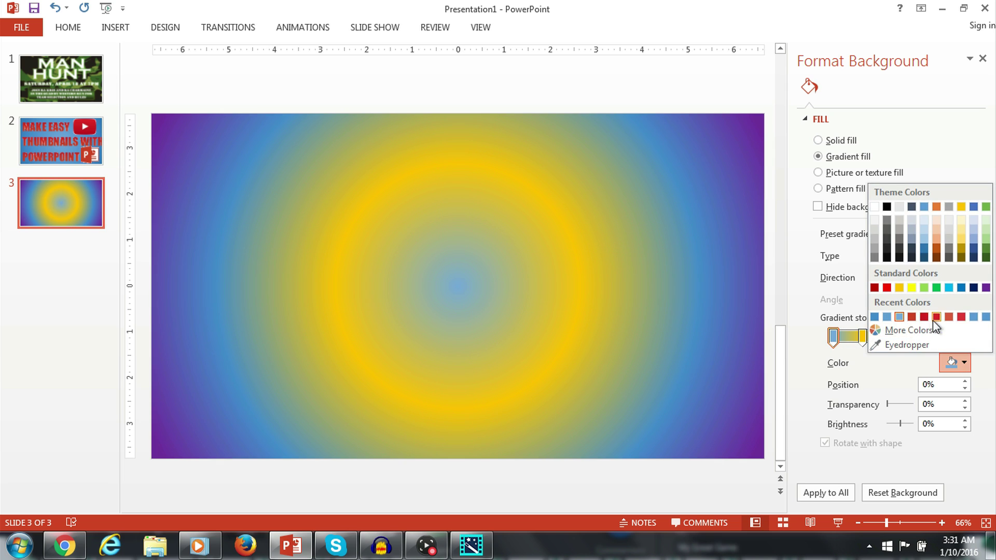
pyautogui.press('Escape')
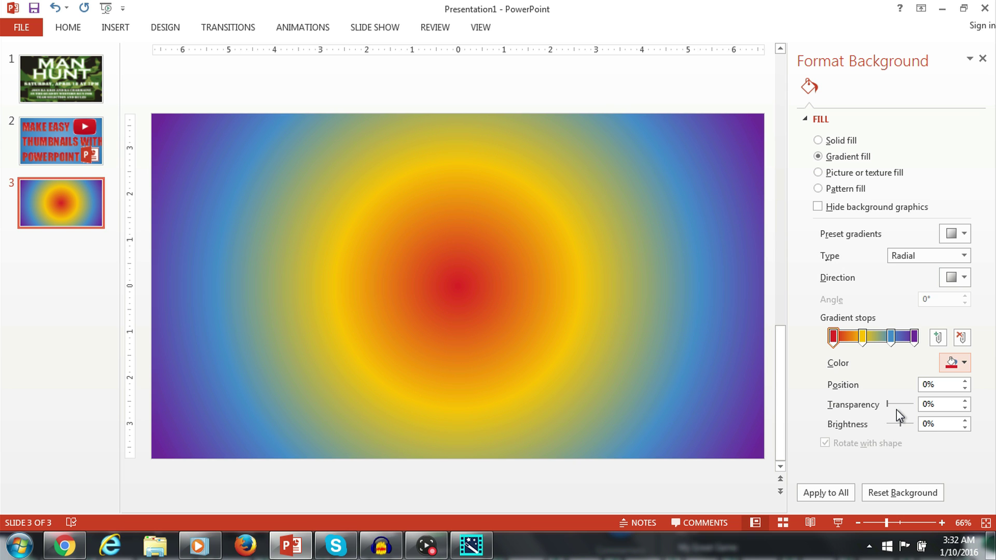
# Fill the slide background with the '100 subscribers' picture using picture or texture fill
pyautogui.click(817, 172)
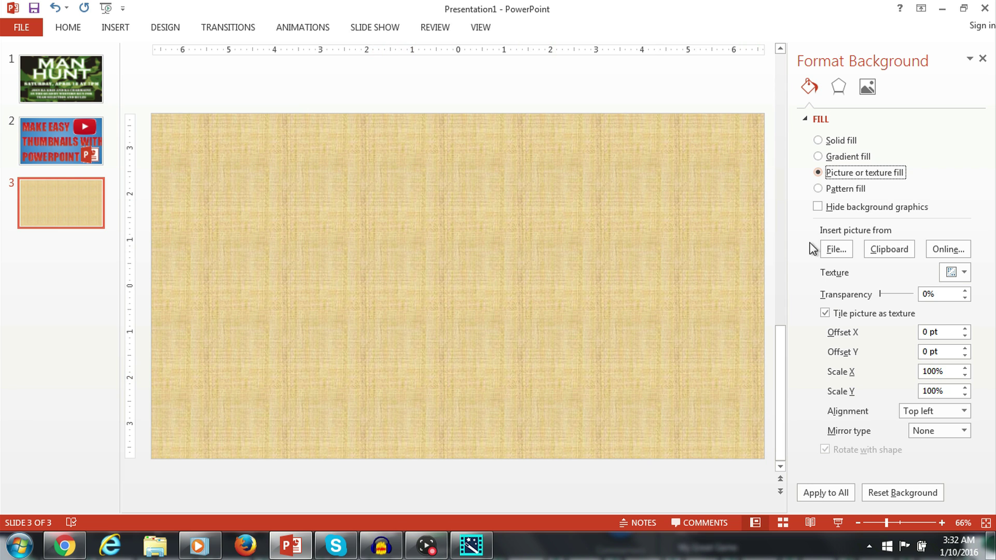
pyautogui.click(825, 251)
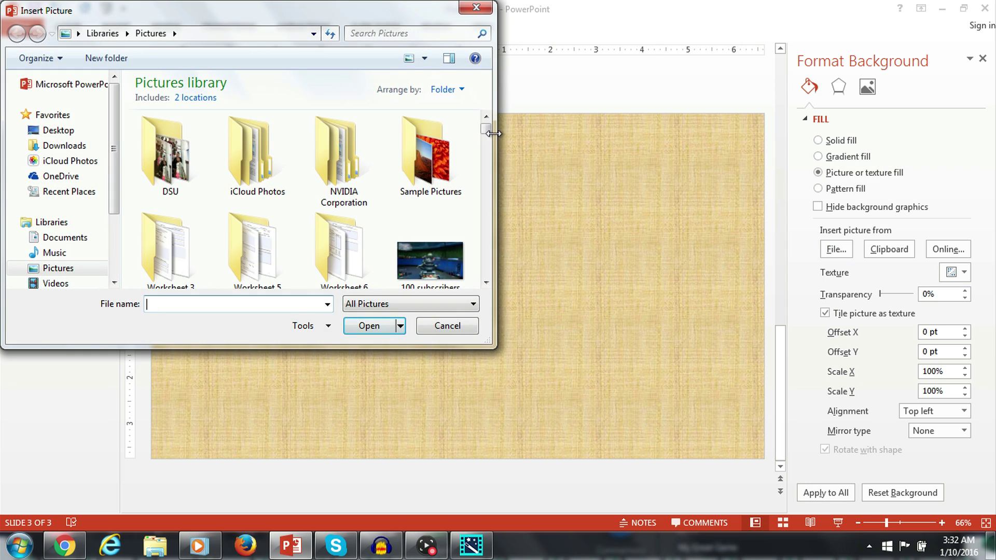
pyautogui.scroll(-3, 488, 132)
pyautogui.click(428, 166)
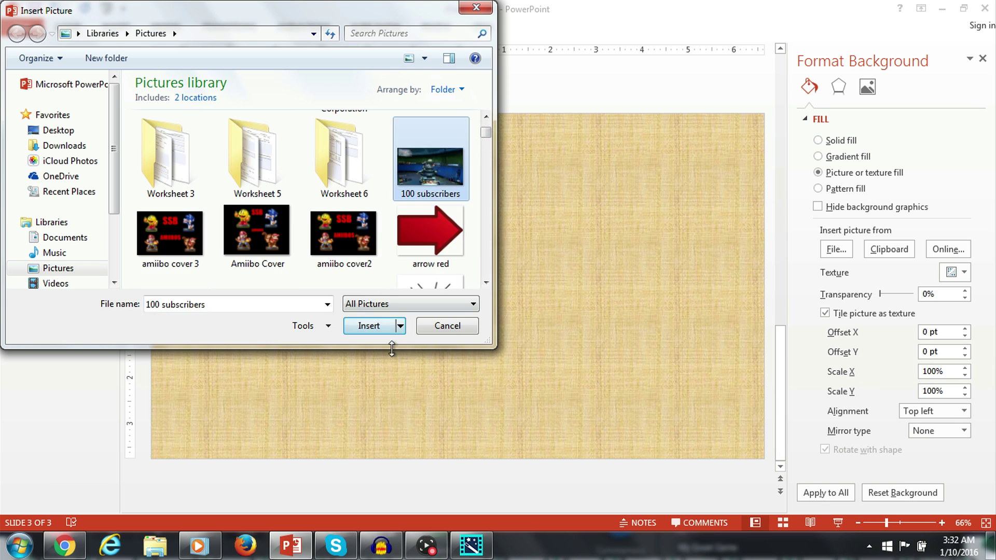
pyautogui.click(380, 327)
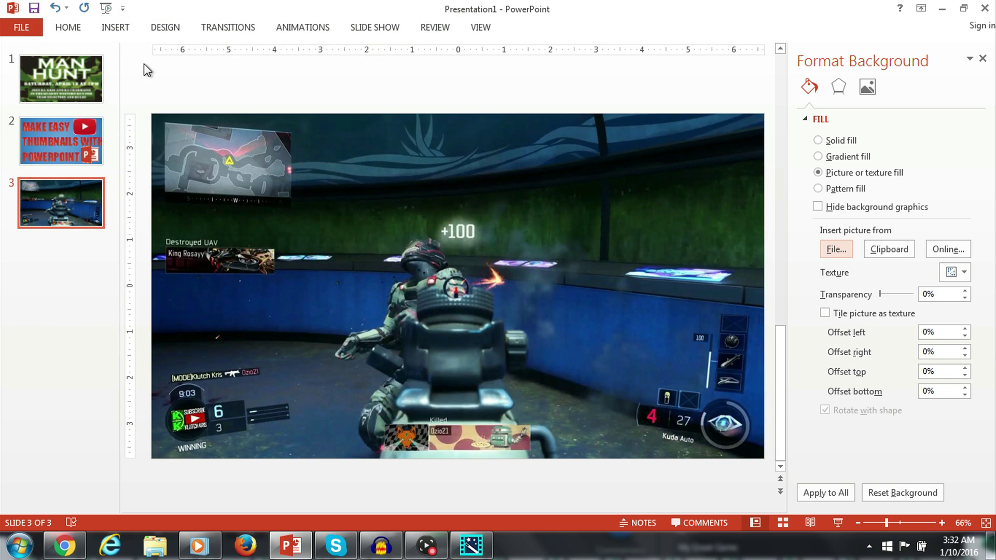
# Undo twice back to the papyrus texture, then bring the game video forward and open Start
pyautogui.click(56, 13)
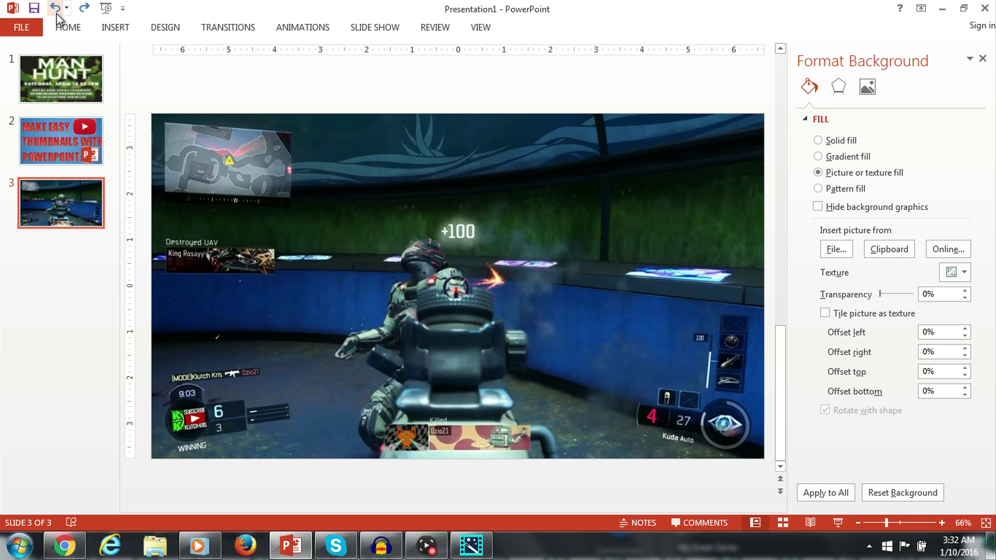
pyautogui.click(56, 13)
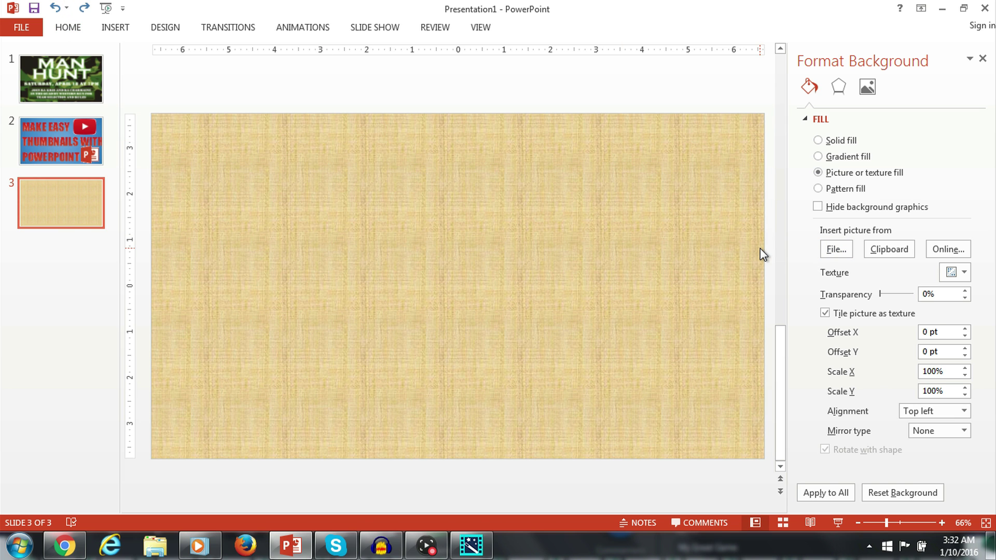
pyautogui.click(198, 546)
pyautogui.click(20, 546)
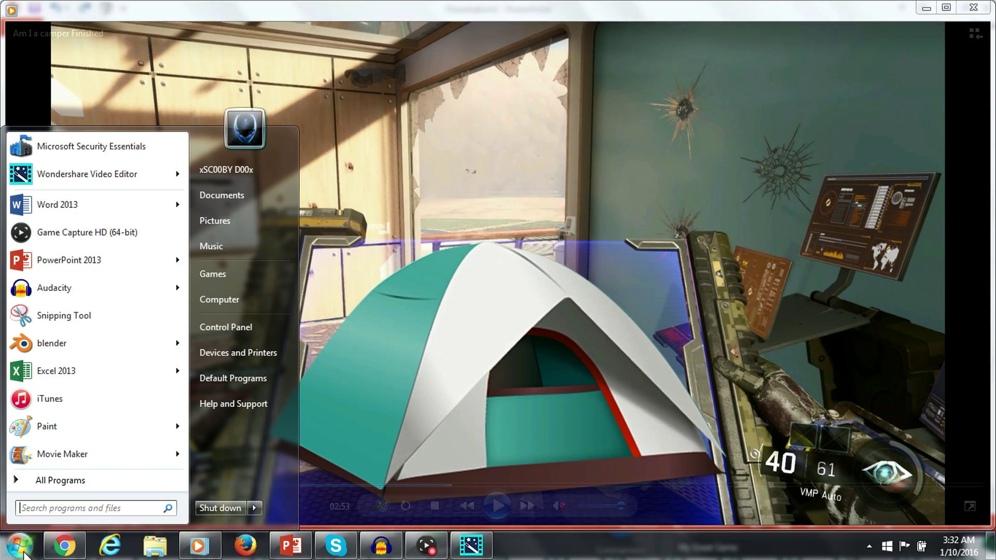
# Snip a still frame of the game video in Snipping Tool, then close it without saving
pyautogui.click(78, 317)
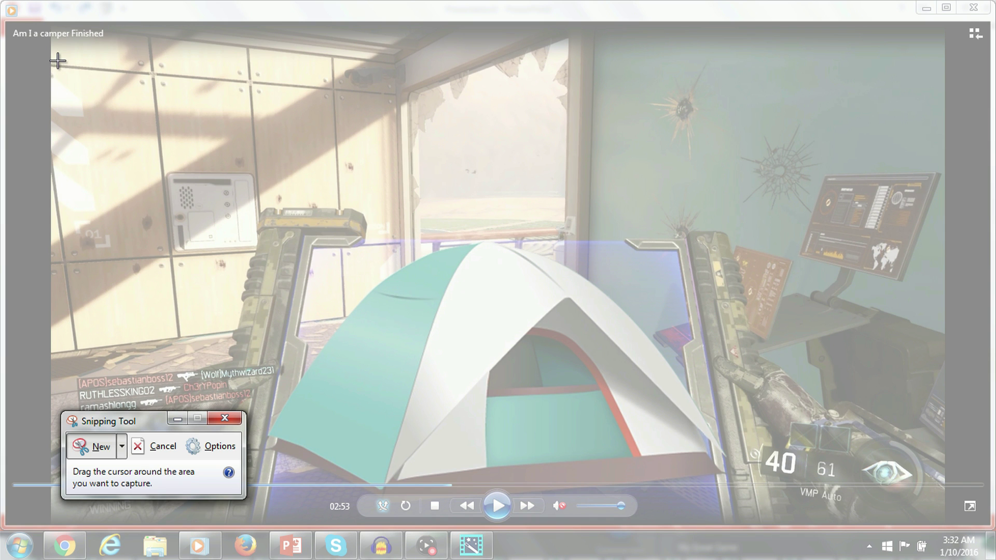
pyautogui.moveTo(57, 59); pyautogui.dragTo(938, 484)
pyautogui.scroll(-5, 557, 258)
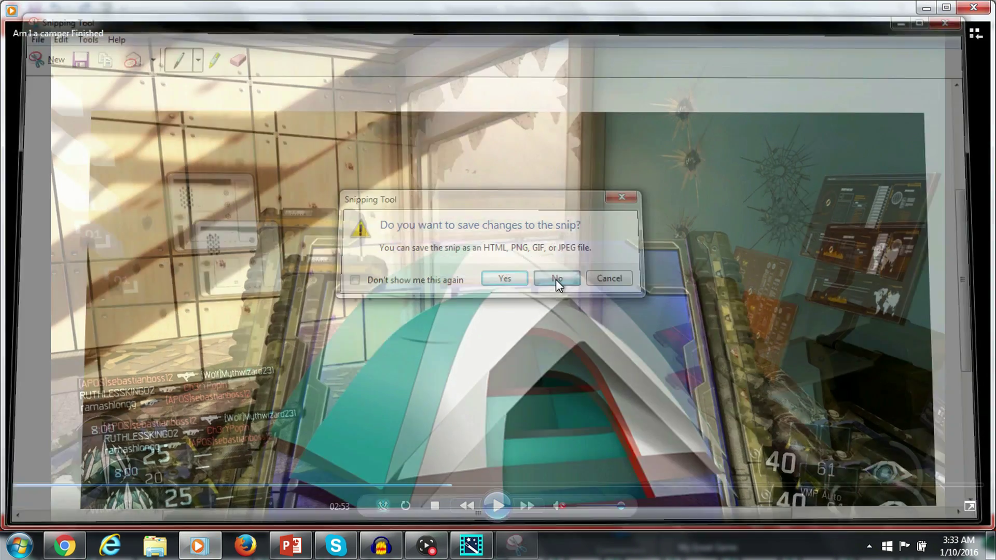
pyautogui.click(555, 279)
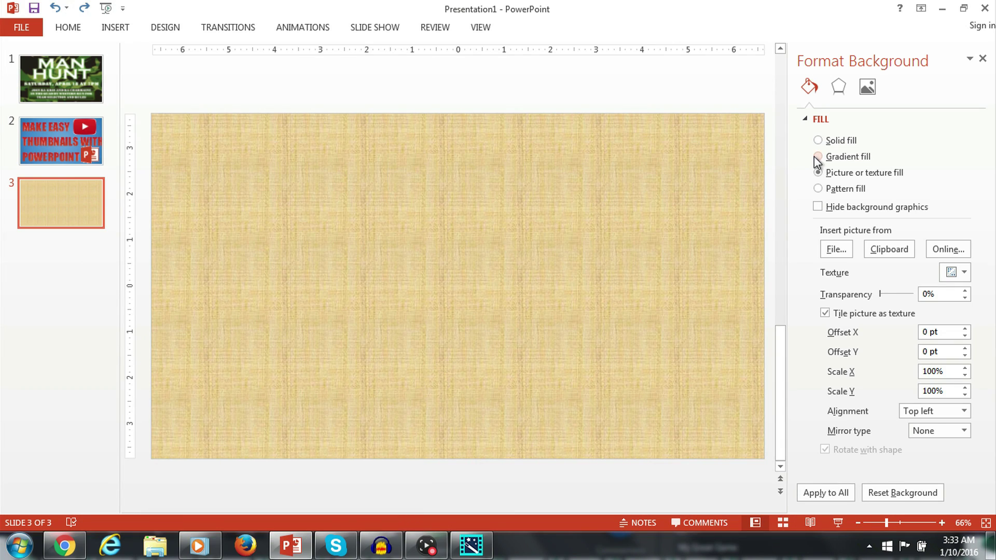
# Restore the radial gradient background and add a top-left text box reading 'Like To Eat'
pyautogui.click(817, 156)
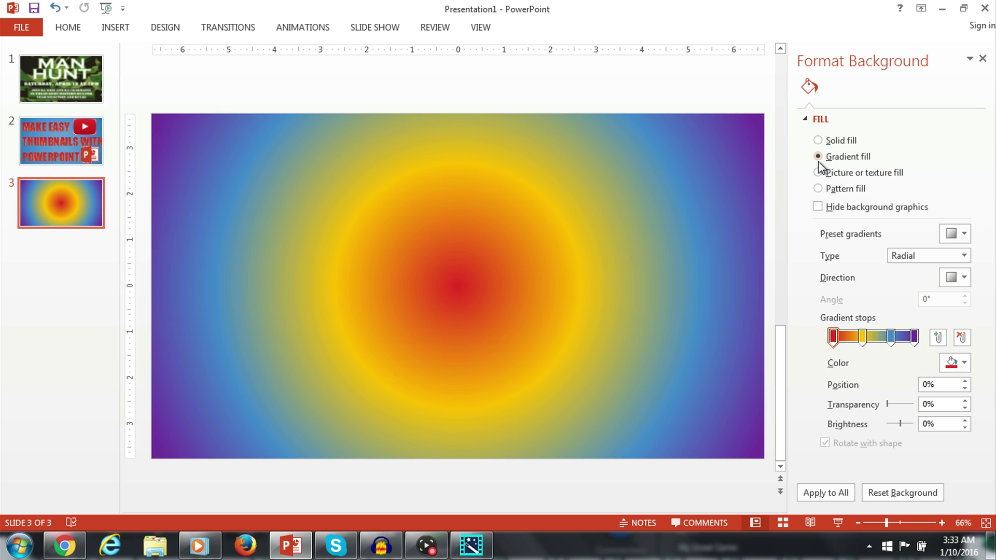
pyautogui.click(115, 28)
pyautogui.click(558, 62)
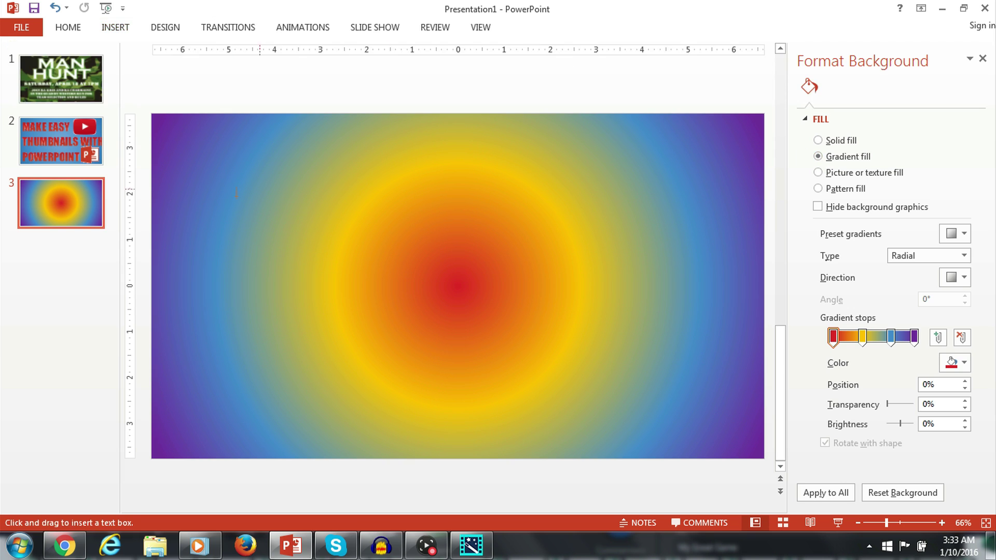
pyautogui.click(225, 153)
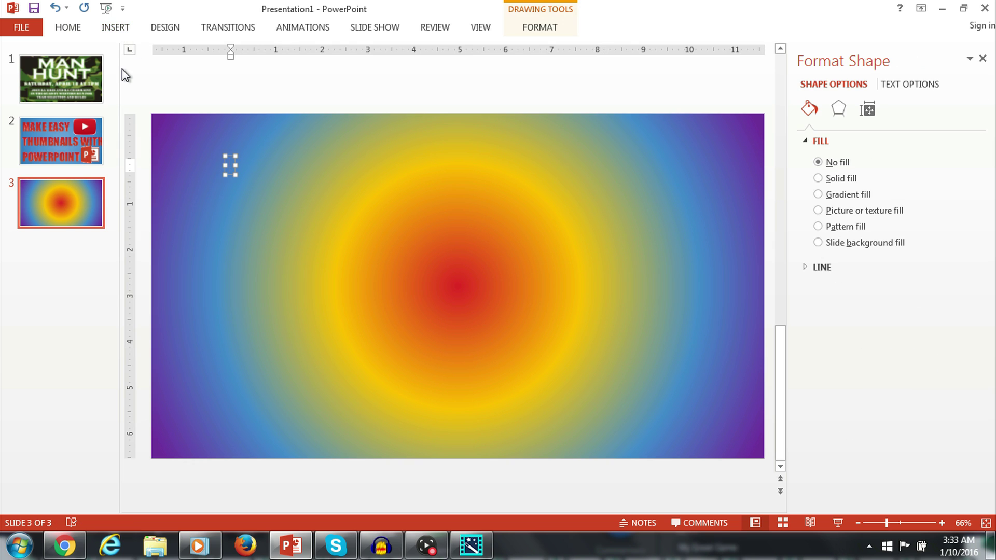
pyautogui.write('Like To')
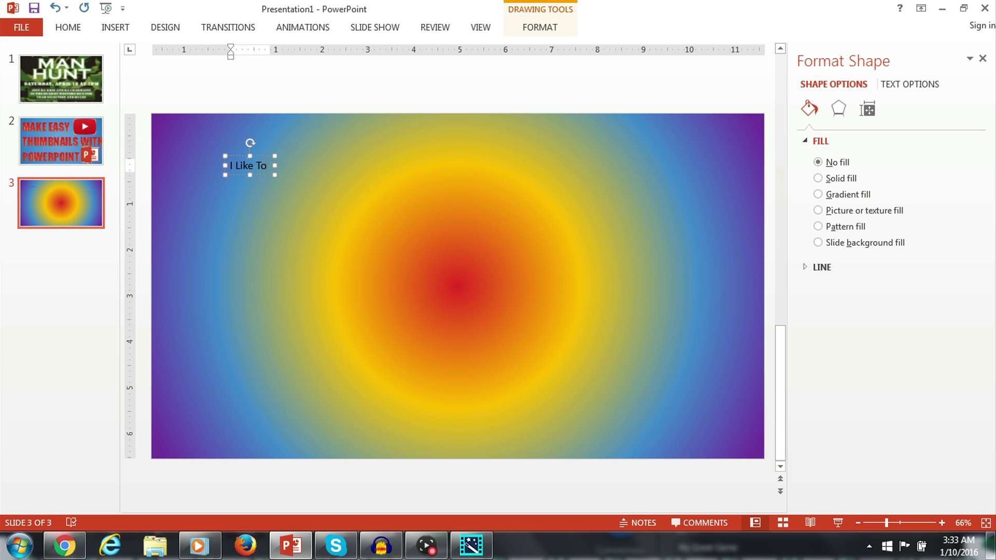
pyautogui.write(' Eat lol')
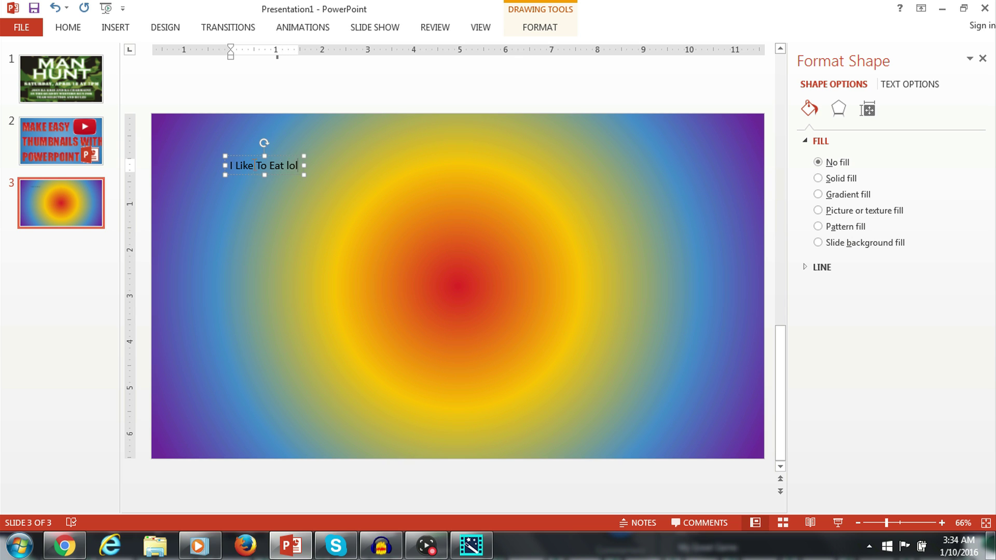
# Set the headline text to Aharoni and enlarge it to 115 pt
pyautogui.moveTo(289, 166); pyautogui.dragTo(229, 165)
pyautogui.click(295, 123)
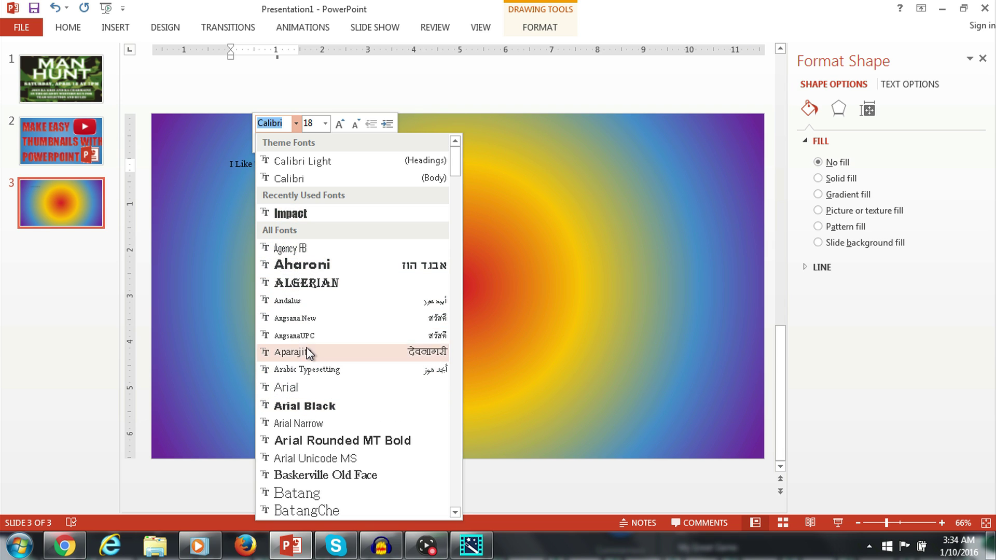
pyautogui.click(315, 263)
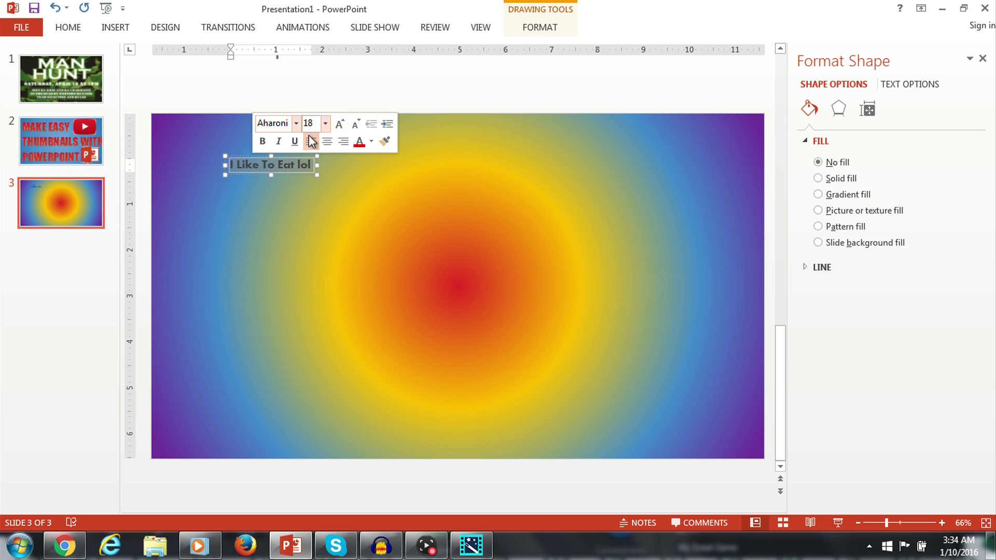
pyautogui.click(340, 123)
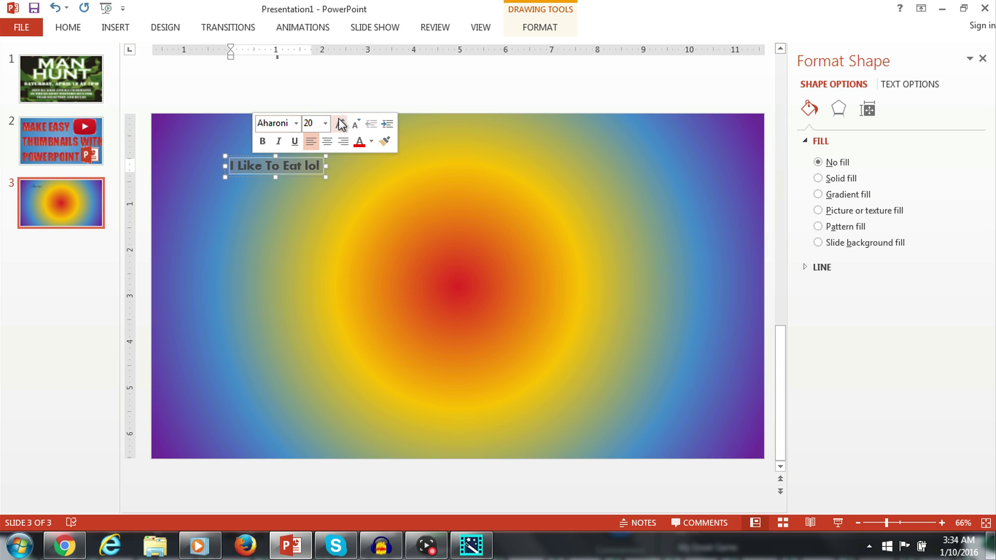
pyautogui.click(340, 124)
pyautogui.click(340, 124)
pyautogui.click(339, 124)
pyautogui.click(339, 123)
pyautogui.click(340, 123)
pyautogui.click(340, 123)
pyautogui.click(340, 124)
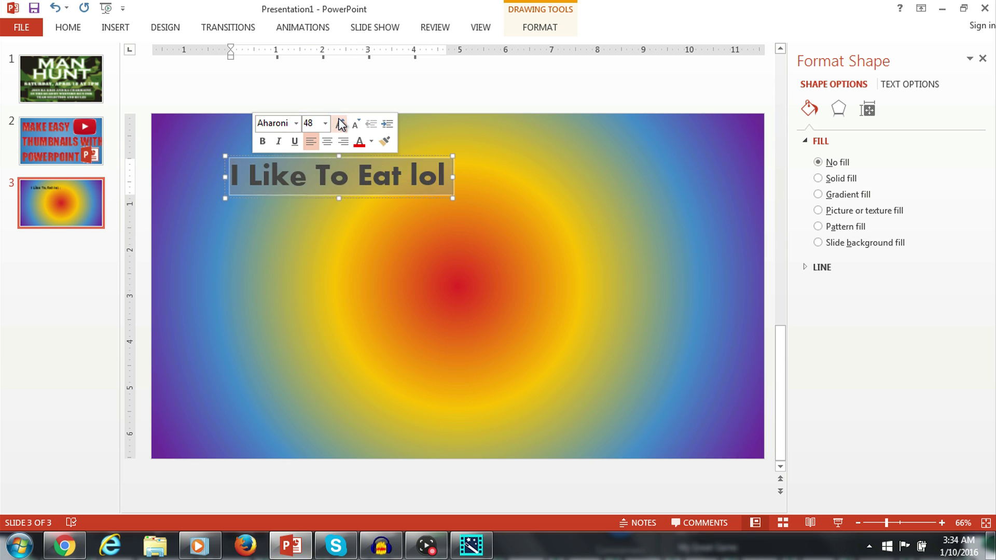
pyautogui.click(339, 123)
pyautogui.click(340, 124)
pyautogui.click(340, 123)
pyautogui.click(339, 123)
pyautogui.click(339, 124)
pyautogui.click(340, 123)
pyautogui.click(339, 123)
pyautogui.click(339, 123)
pyautogui.click(340, 124)
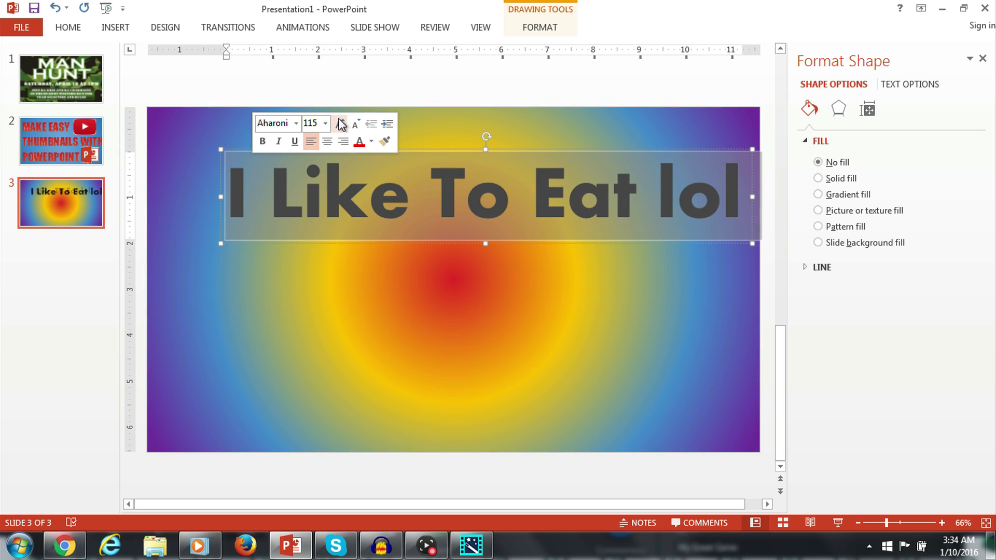
# Move and widen the headline box so it stretches across the top of the slide
pyautogui.moveTo(427, 150); pyautogui.dragTo(348, 149)
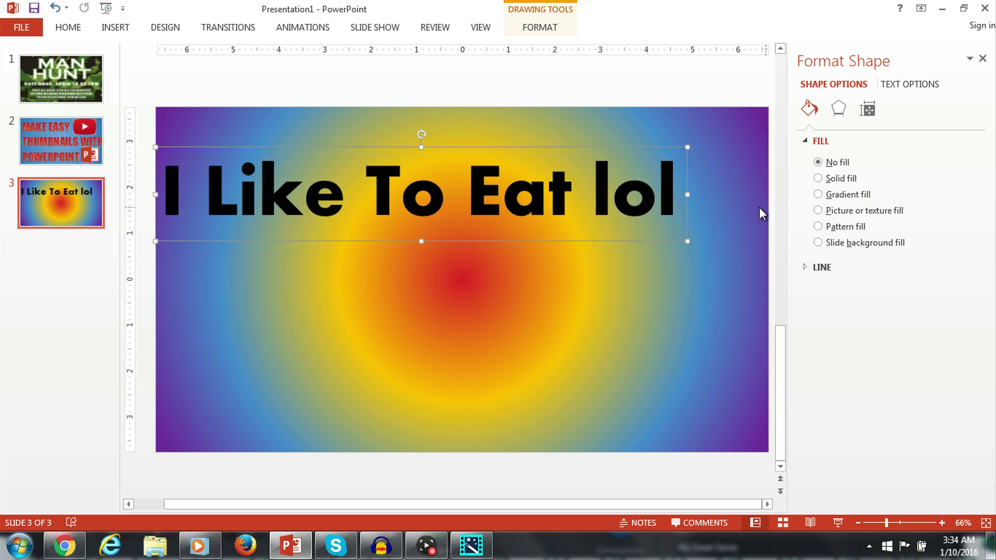
pyautogui.moveTo(687, 195); pyautogui.dragTo(768, 200)
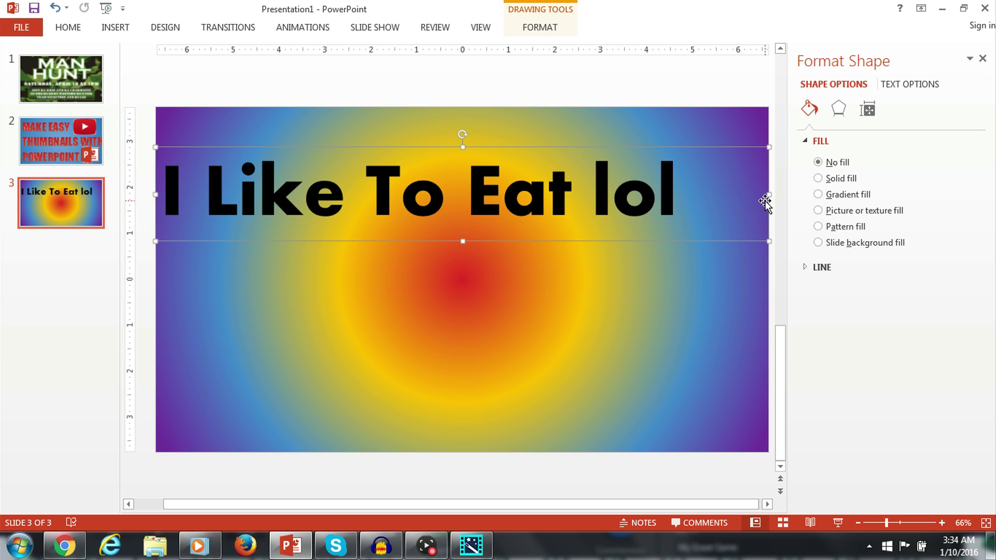
pyautogui.click(533, 26)
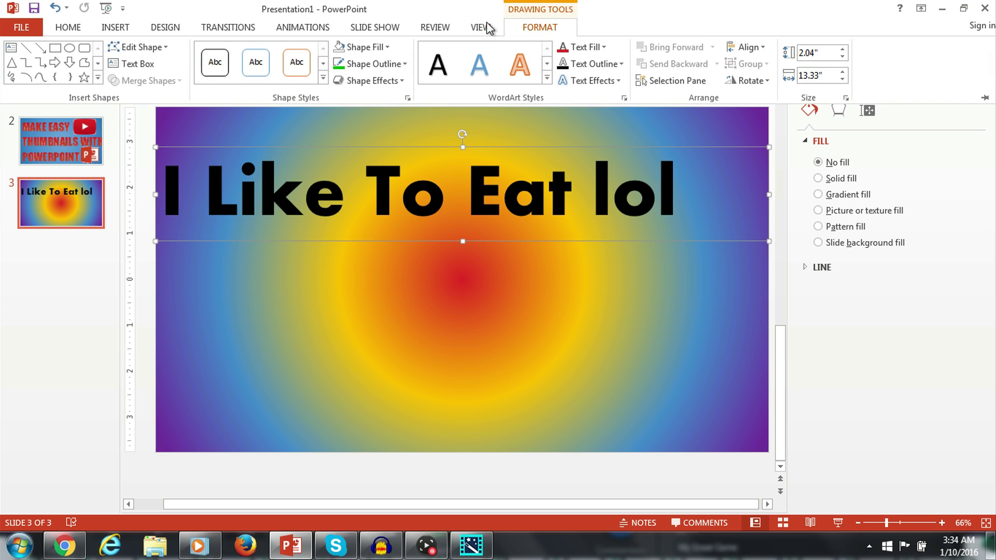
# Center-align the 'I Like To Eat lol' headline text on the slide
pyautogui.click(115, 30)
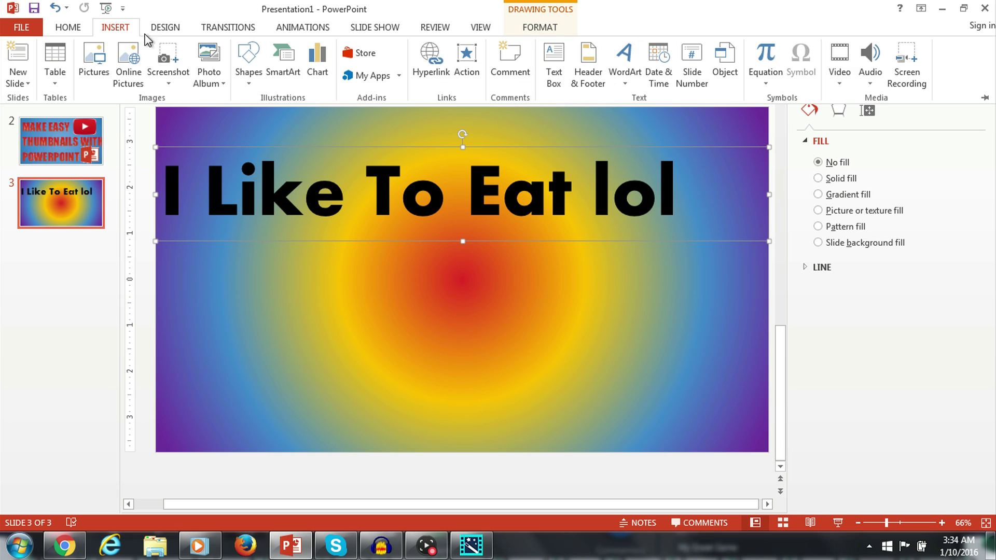
pyautogui.click(82, 31)
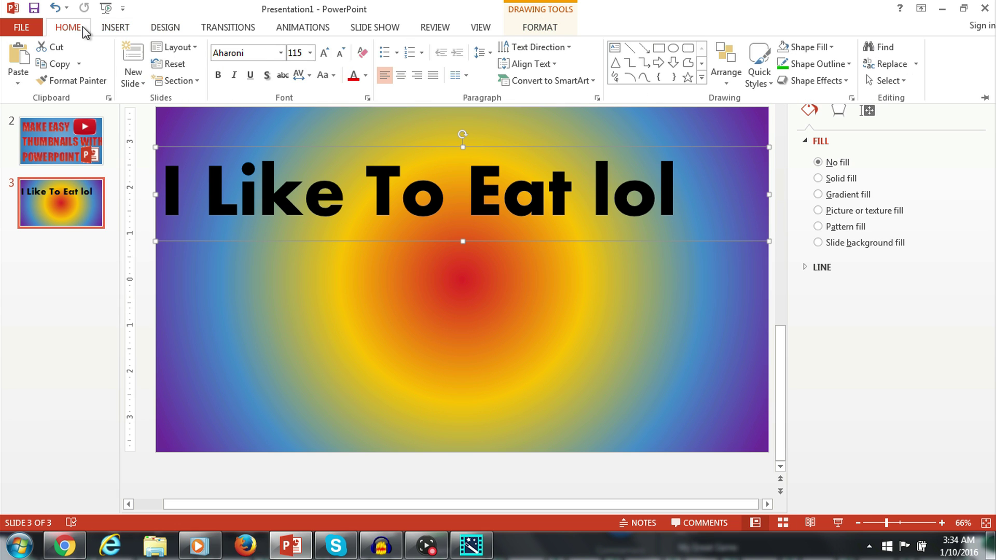
pyautogui.click(401, 76)
pyautogui.click(417, 75)
pyautogui.click(400, 76)
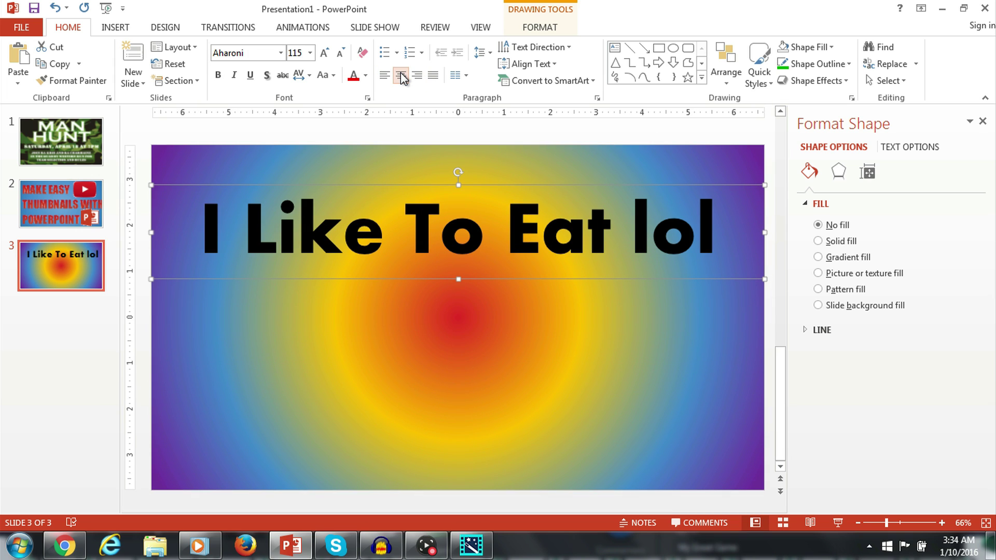
pyautogui.click(541, 28)
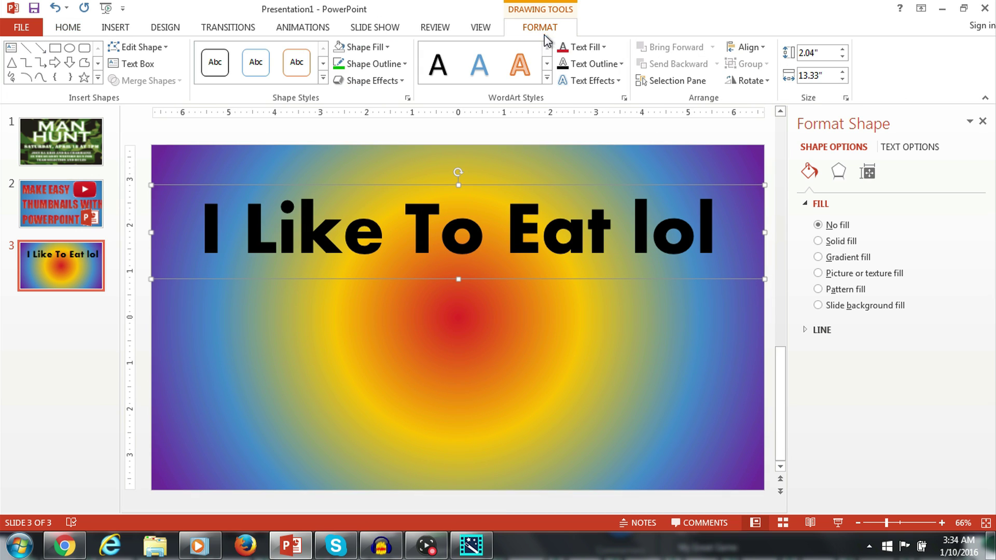
pyautogui.click(591, 49)
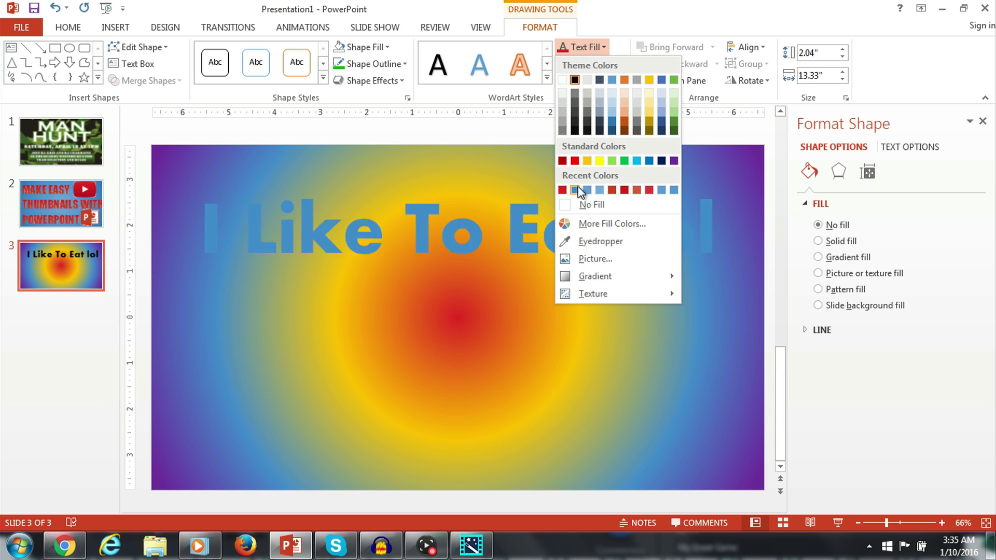
# Colour the headline letters purple and give them a thick green text outline
pyautogui.click(673, 161)
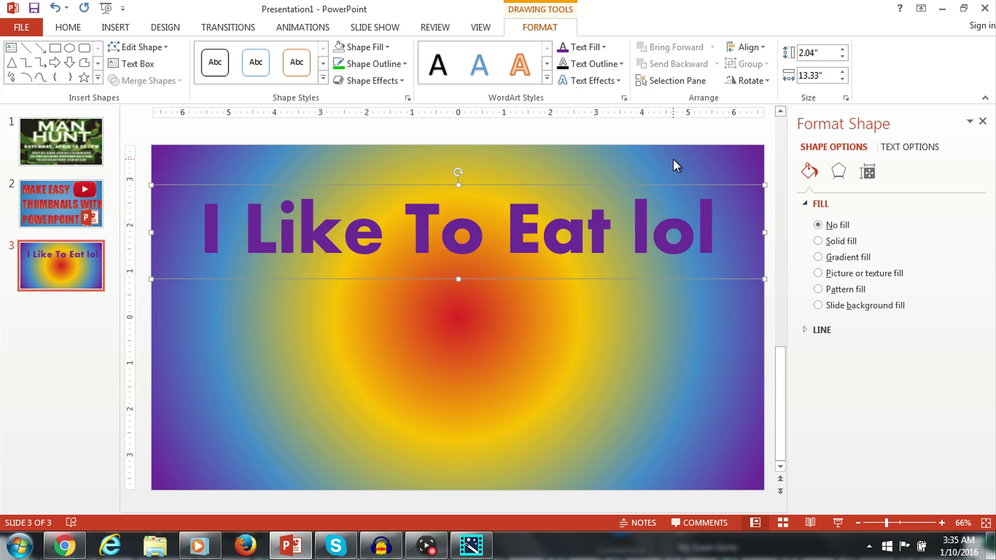
pyautogui.tripleClick(568, 224)
pyautogui.click(614, 63)
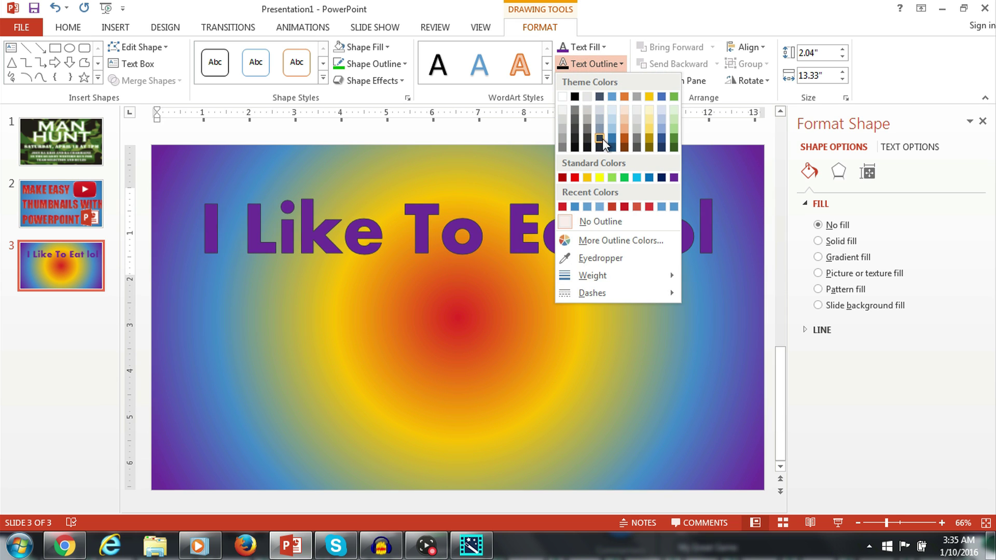
pyautogui.click(672, 95)
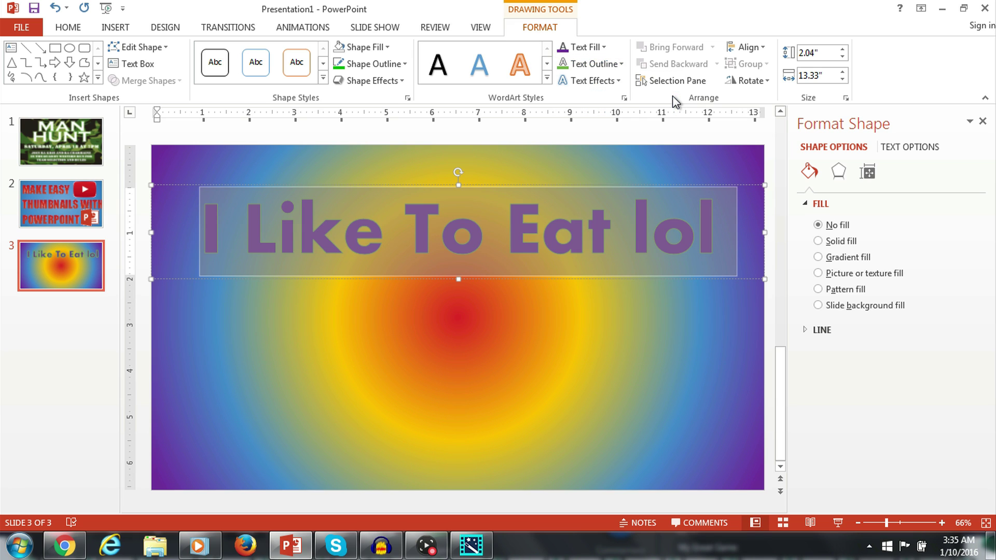
pyautogui.click(614, 66)
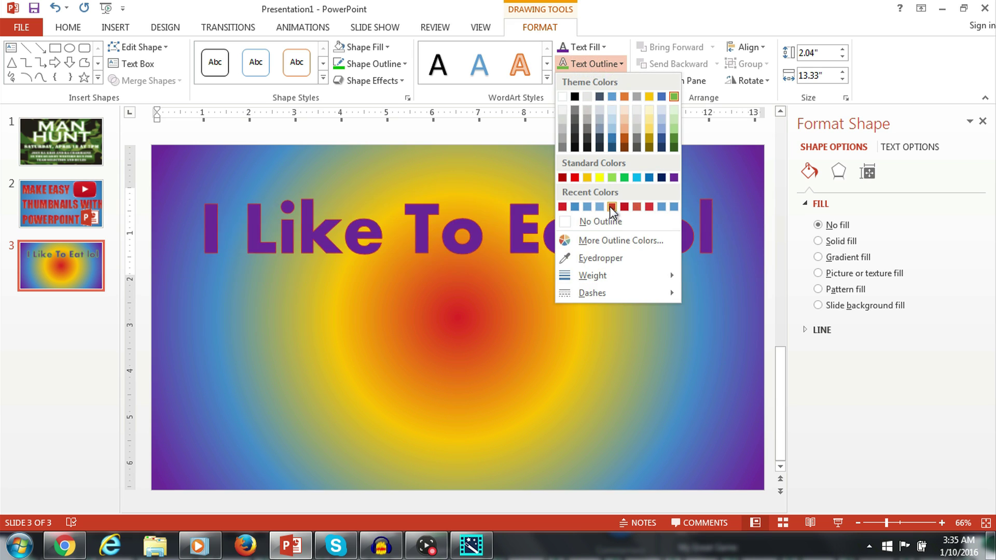
pyautogui.moveTo(602, 280)
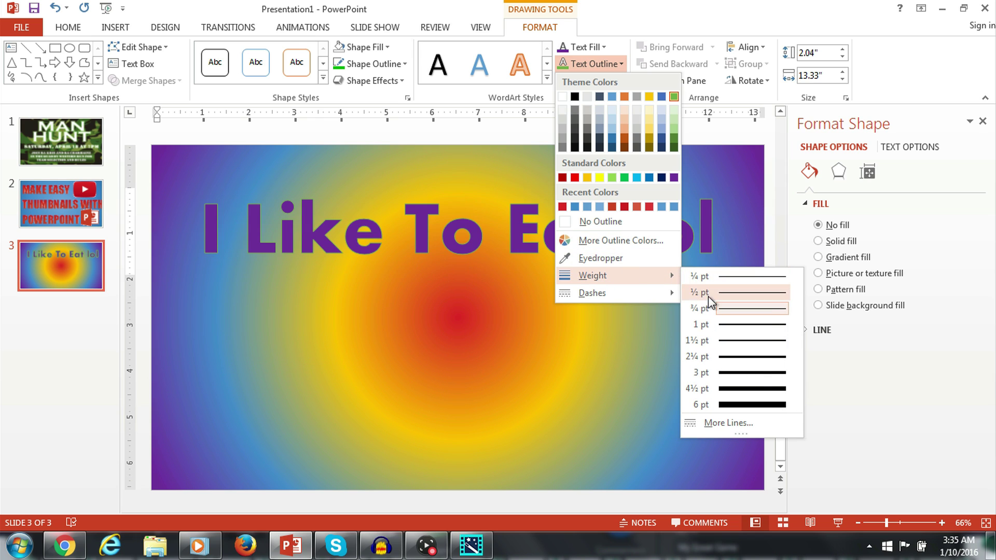
pyautogui.click(739, 405)
# Apply a blue Glow text effect to the purple headline letters
pyautogui.click(611, 84)
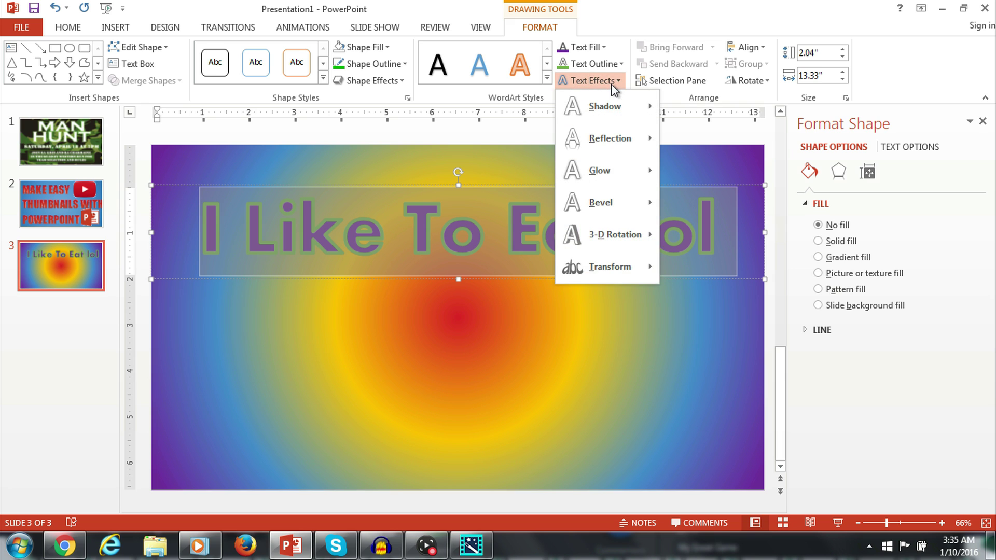
pyautogui.moveTo(611, 104)
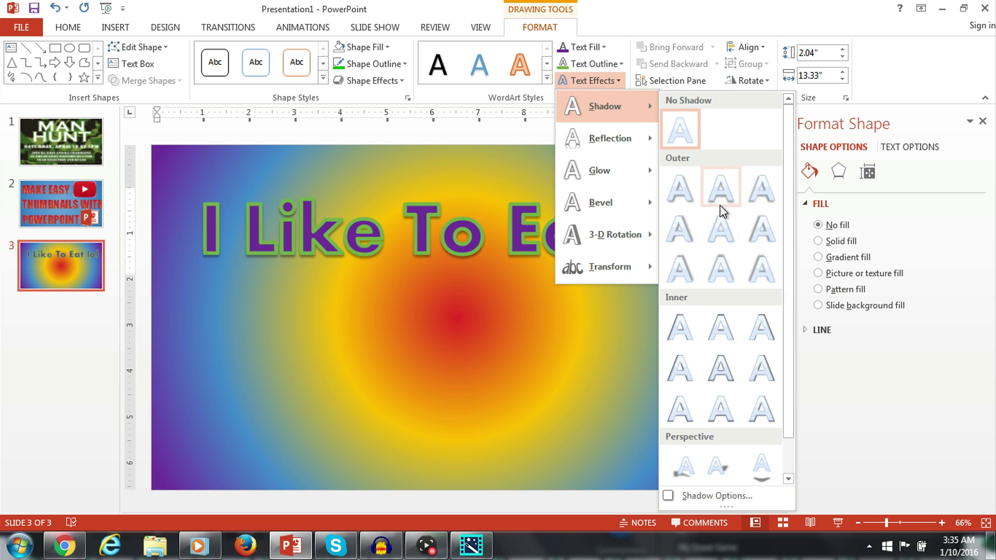
pyautogui.moveTo(623, 138)
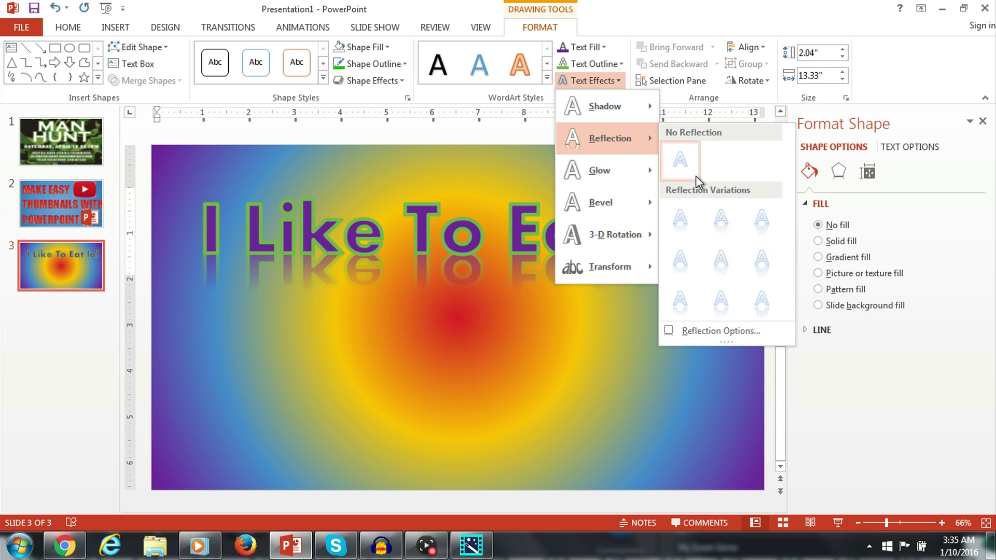
pyautogui.moveTo(604, 170)
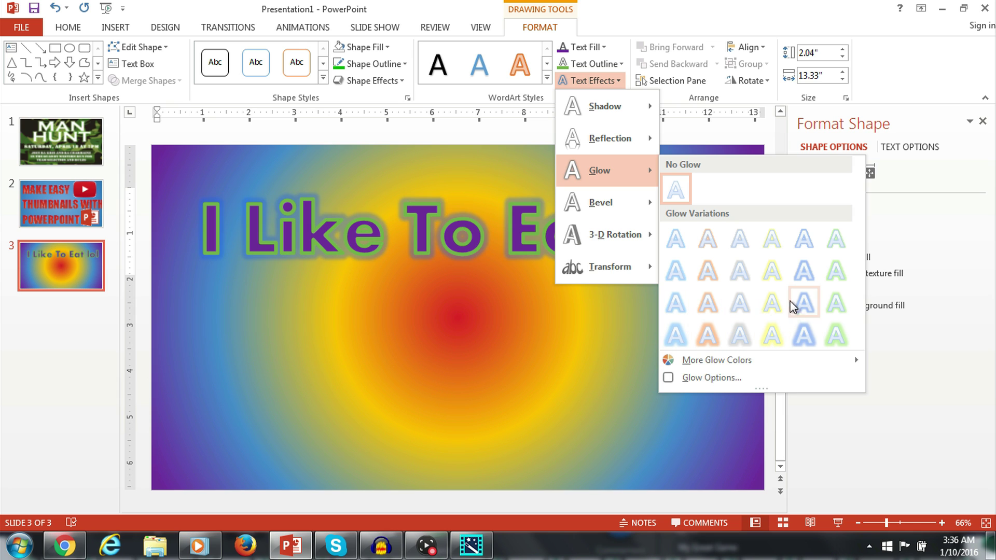
pyautogui.moveTo(601, 203)
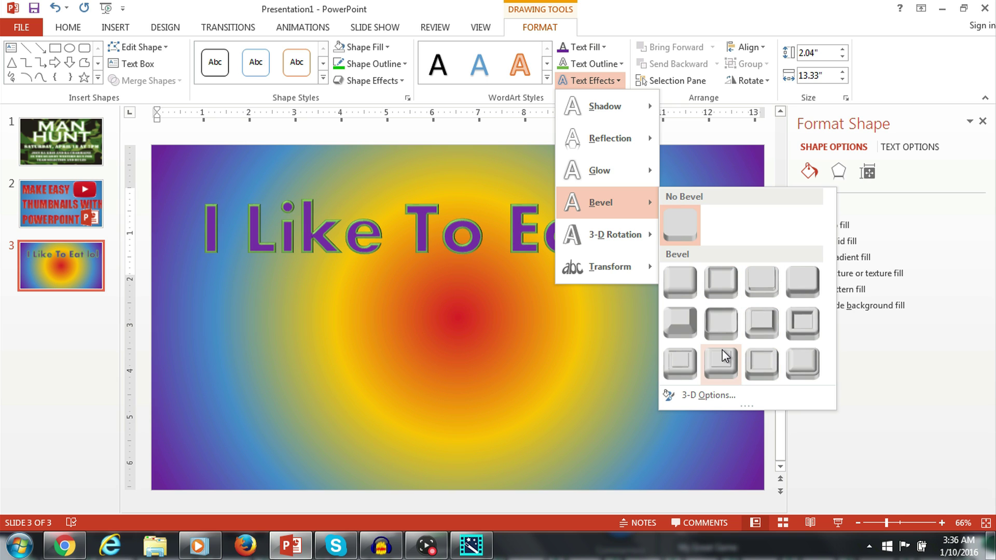
pyautogui.moveTo(622, 235)
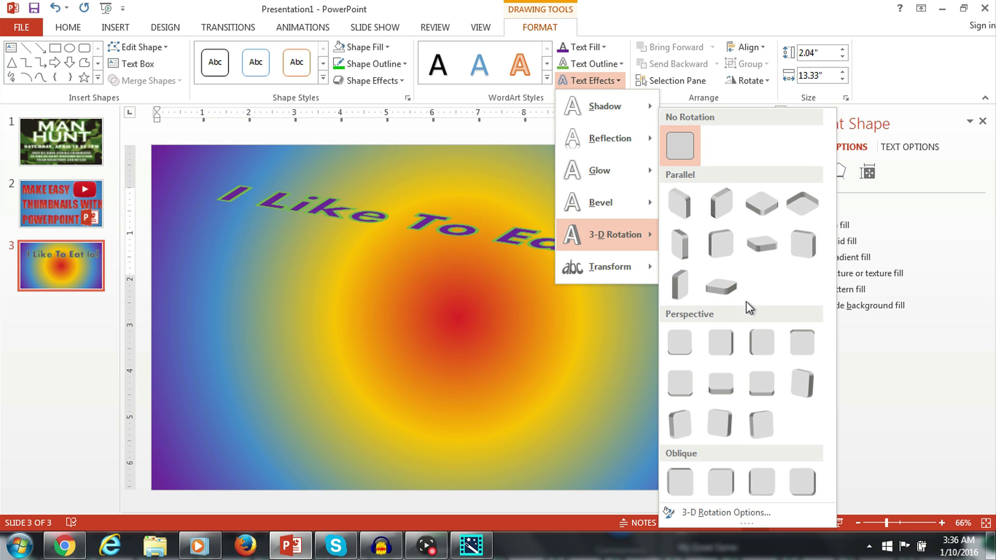
pyautogui.moveTo(609, 267)
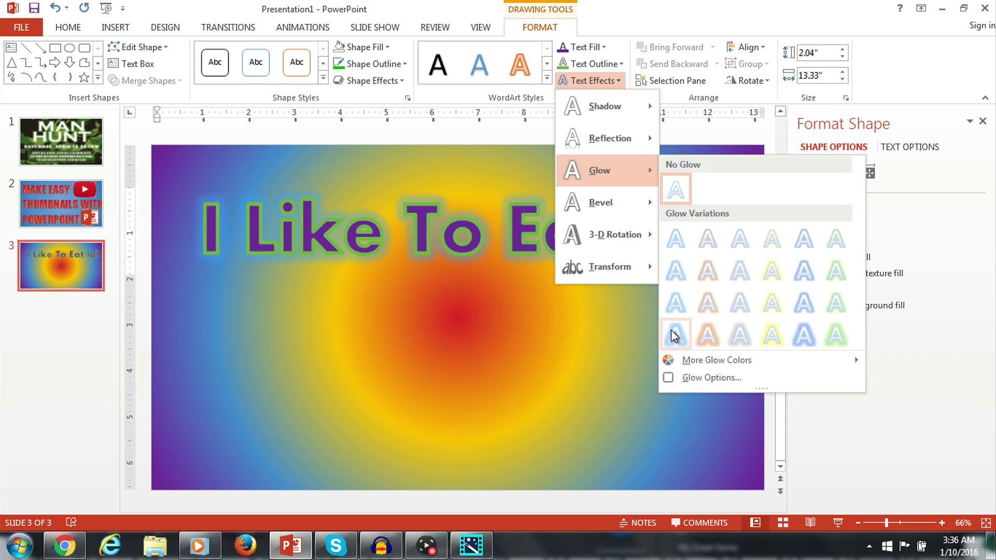
pyautogui.click(675, 336)
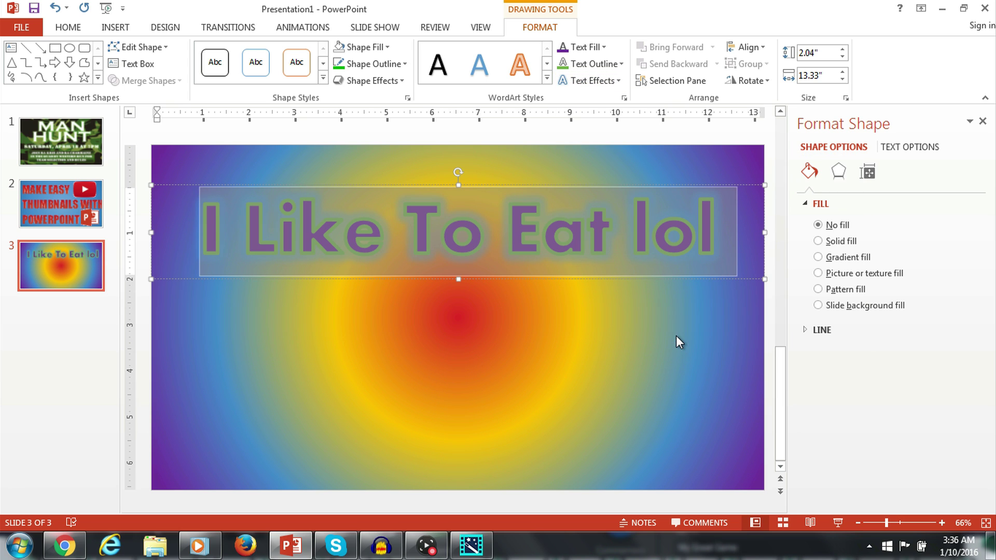
pyautogui.click(363, 46)
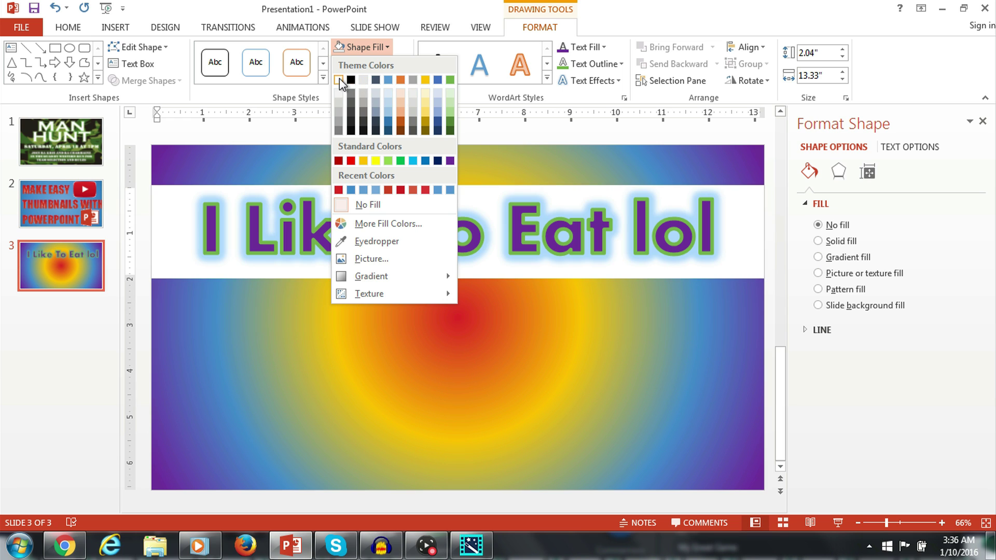
# Fill the headline box solid black and give it a 6 pt outline
pyautogui.click(340, 128)
pyautogui.click(372, 63)
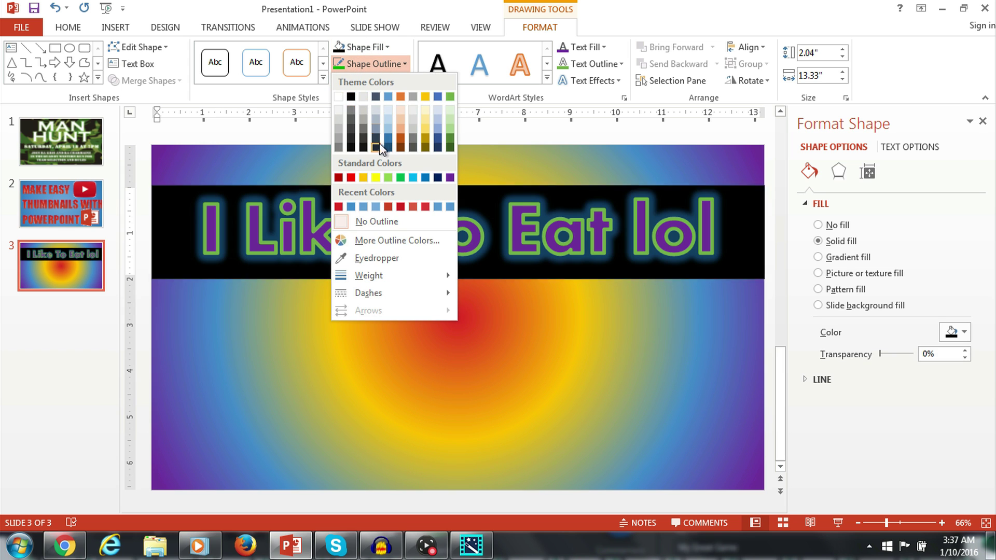
pyautogui.click(372, 63)
pyautogui.click(365, 63)
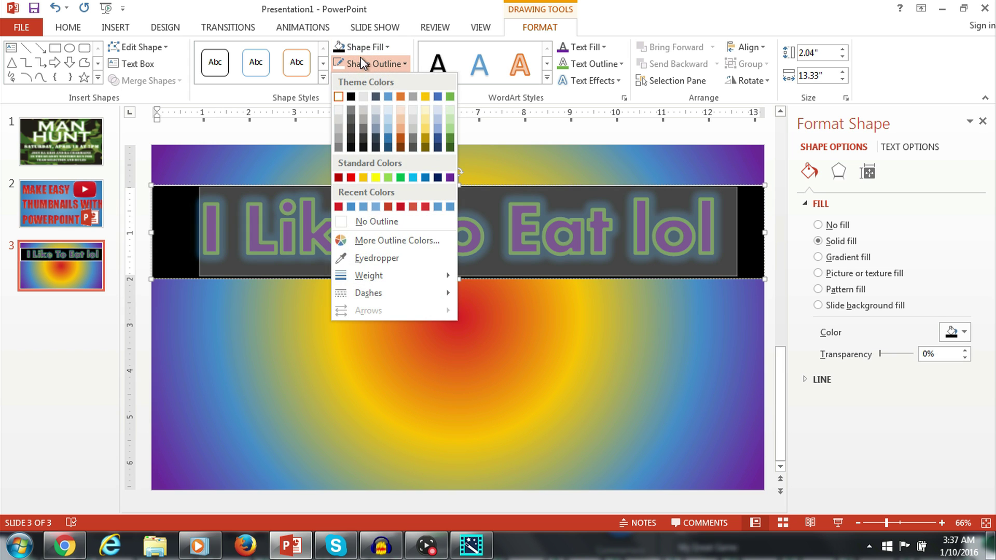
pyautogui.moveTo(393, 274)
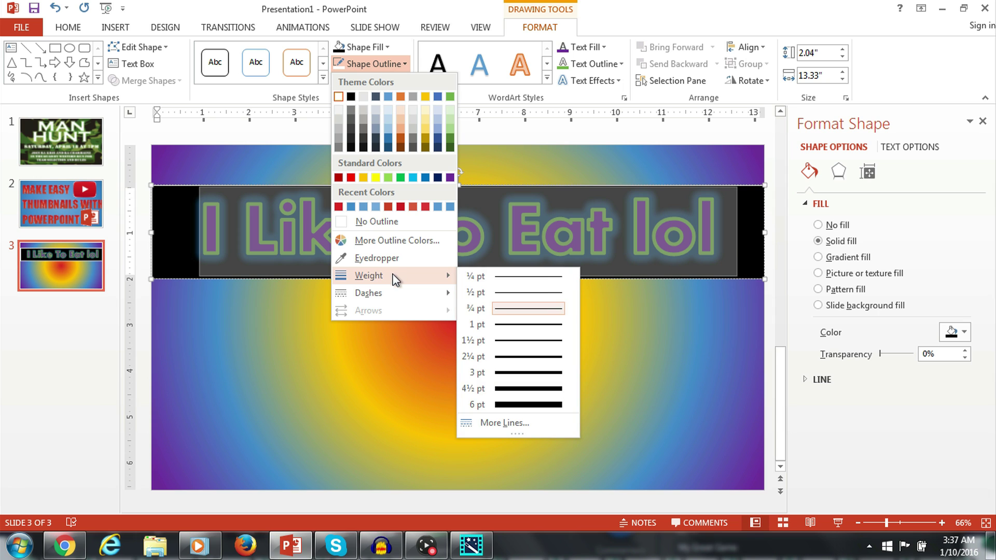
pyautogui.click(506, 404)
pyautogui.click(370, 80)
pyautogui.moveTo(381, 140)
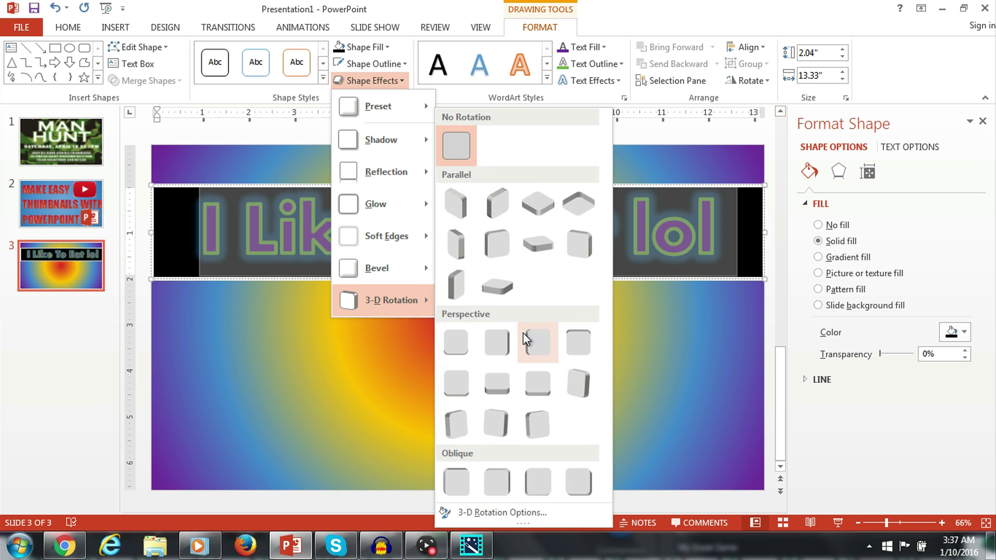
pyautogui.moveTo(388, 197)
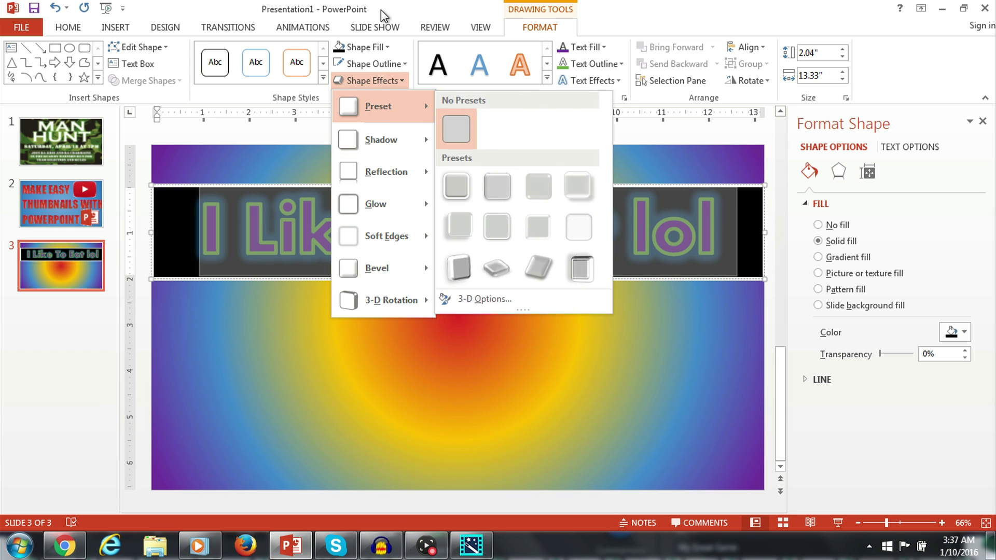
pyautogui.click(117, 28)
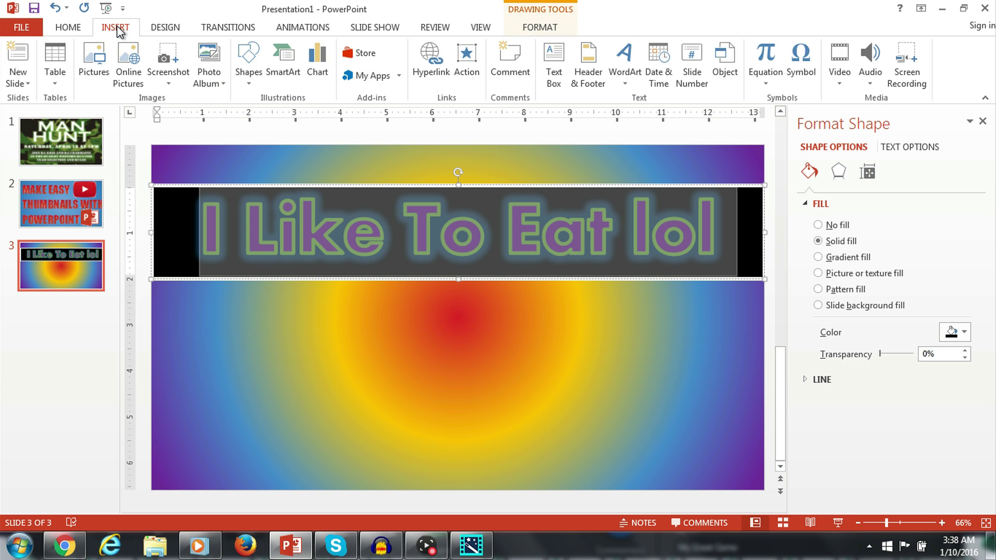
# Insert the 'arrow red' picture onto the slide
pyautogui.click(94, 59)
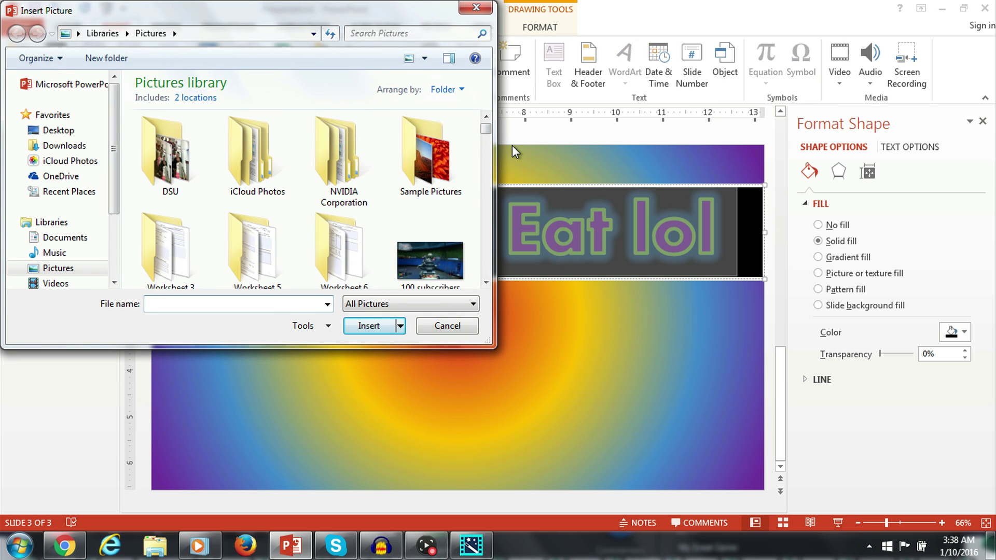
pyautogui.scroll(-3, 490, 128)
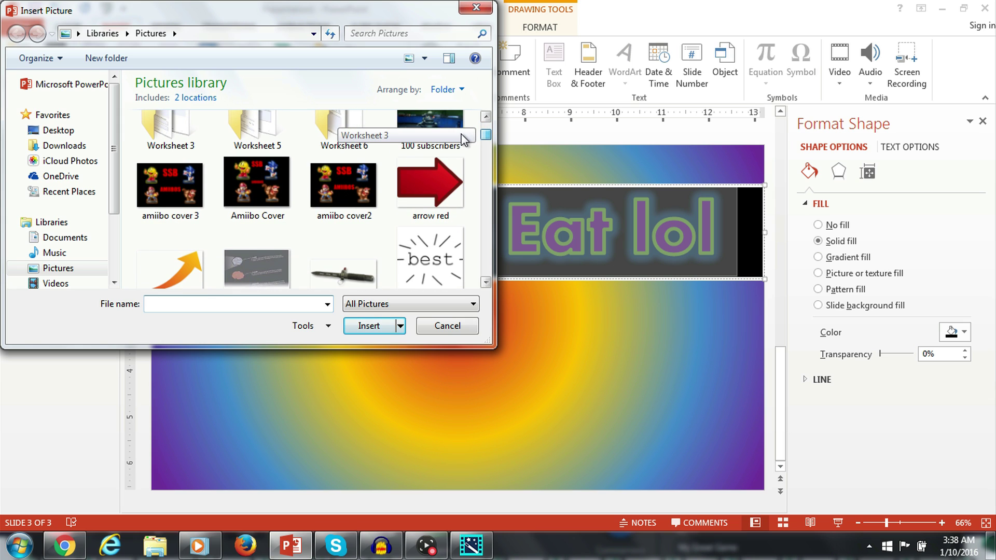
pyautogui.click(438, 171)
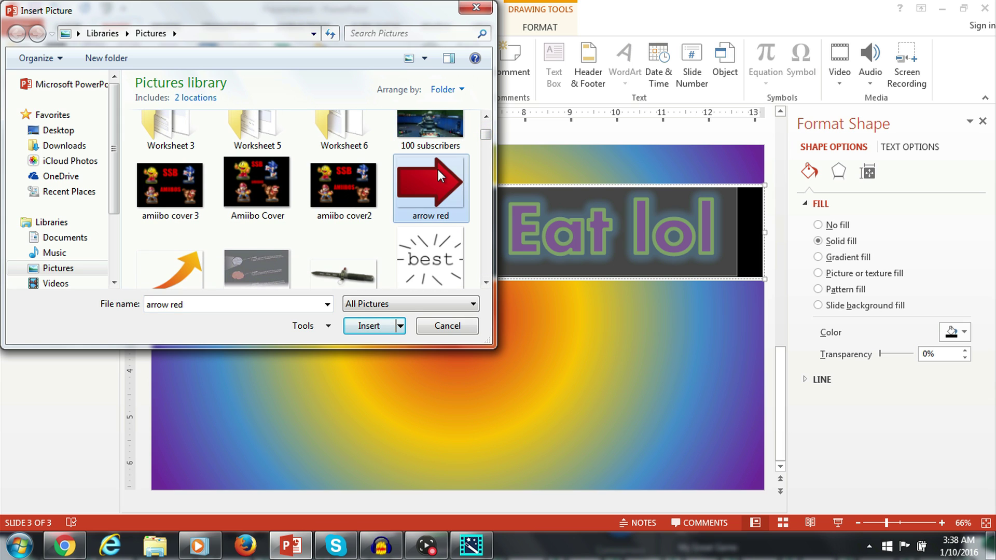
pyautogui.click(378, 331)
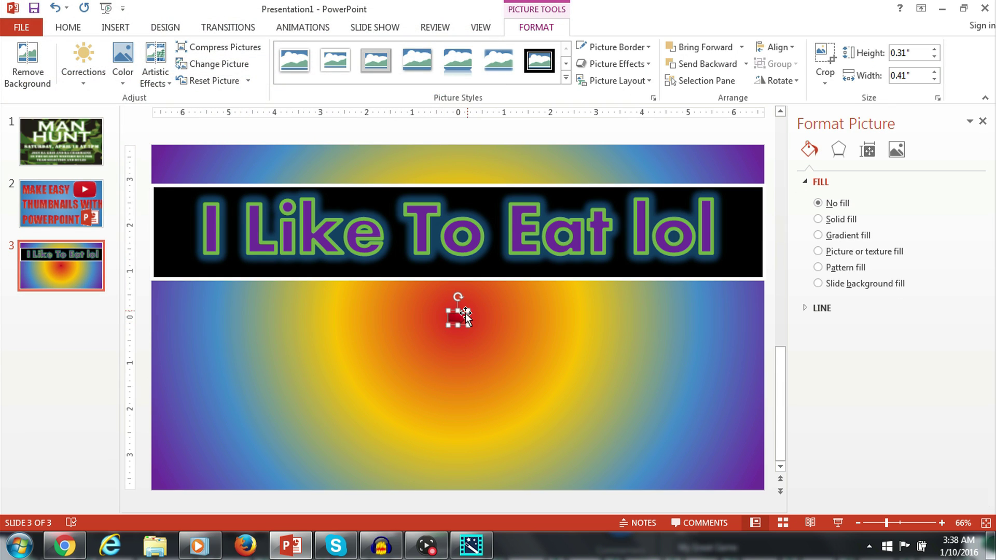
# Rotate the arrow to point upward, size it 2.86 × 3.76 inches, and centre it below the banner
pyautogui.moveTo(446, 328); pyautogui.dragTo(258, 467)
pyautogui.moveTo(392, 393); pyautogui.dragTo(480, 373)
pyautogui.moveTo(446, 288); pyautogui.dragTo(339, 387)
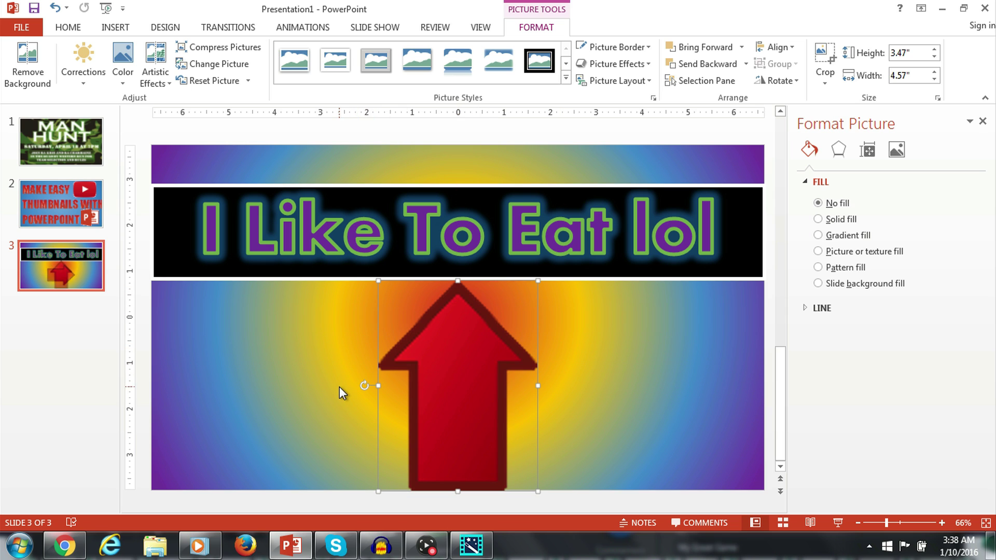
pyautogui.moveTo(378, 280); pyautogui.dragTo(409, 318)
pyautogui.moveTo(467, 362); pyautogui.dragTo(450, 345)
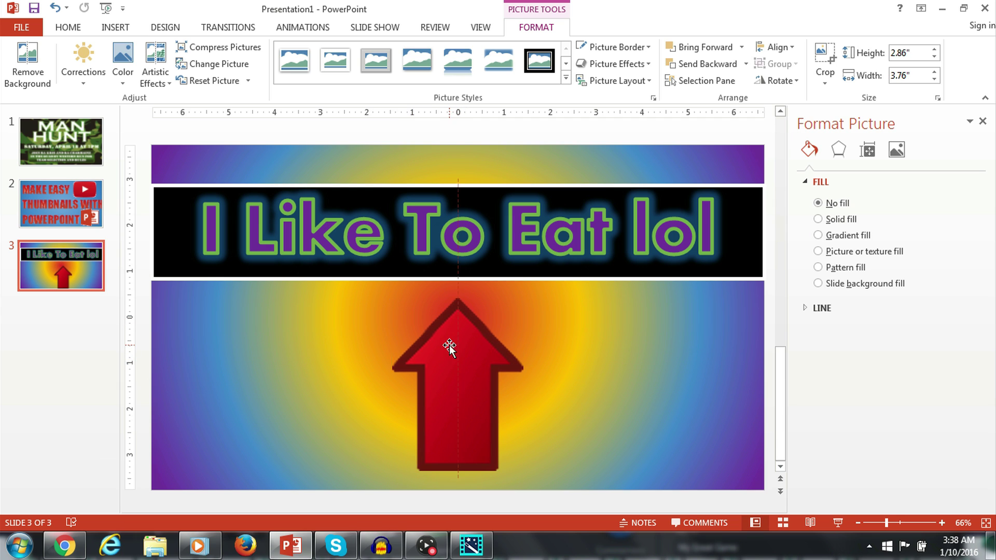
pyautogui.click(83, 62)
# Apply the bumpy textured artistic effect to the red arrow
pyautogui.click(118, 68)
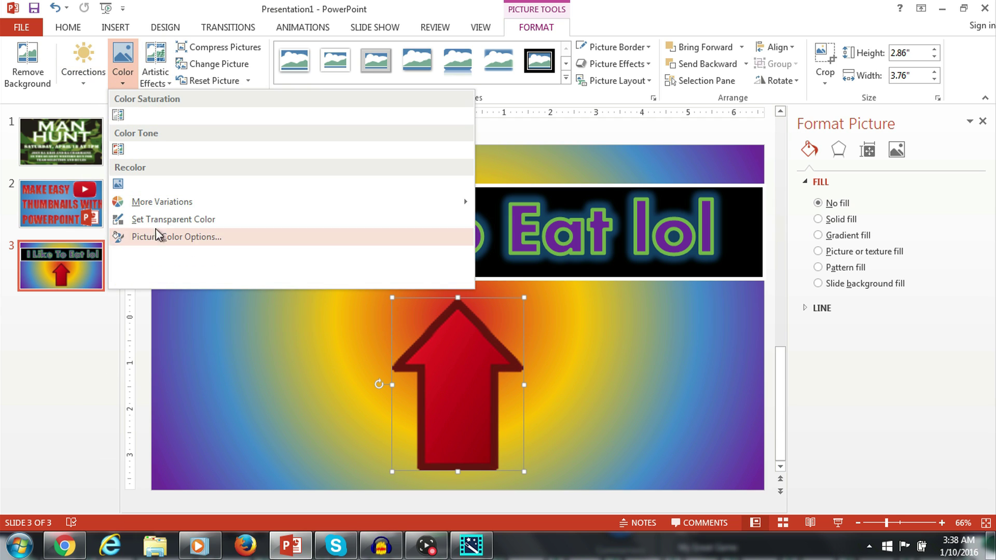
pyautogui.moveTo(256, 202)
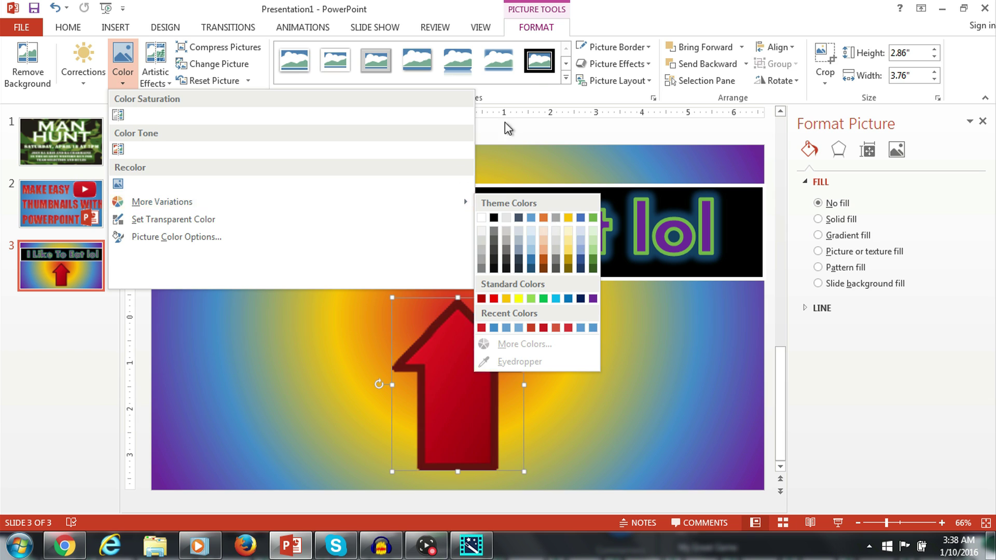
pyautogui.click(155, 67)
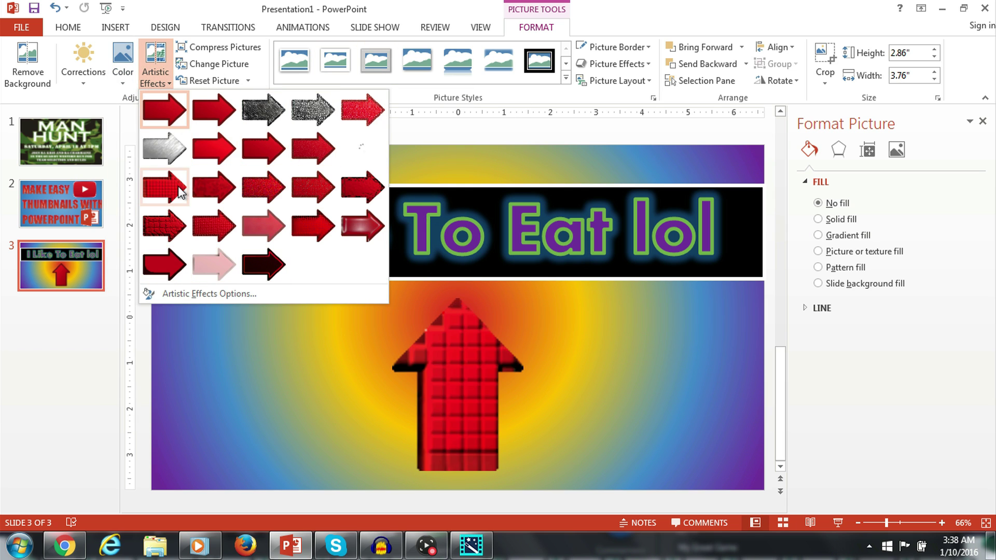
pyautogui.click(169, 213)
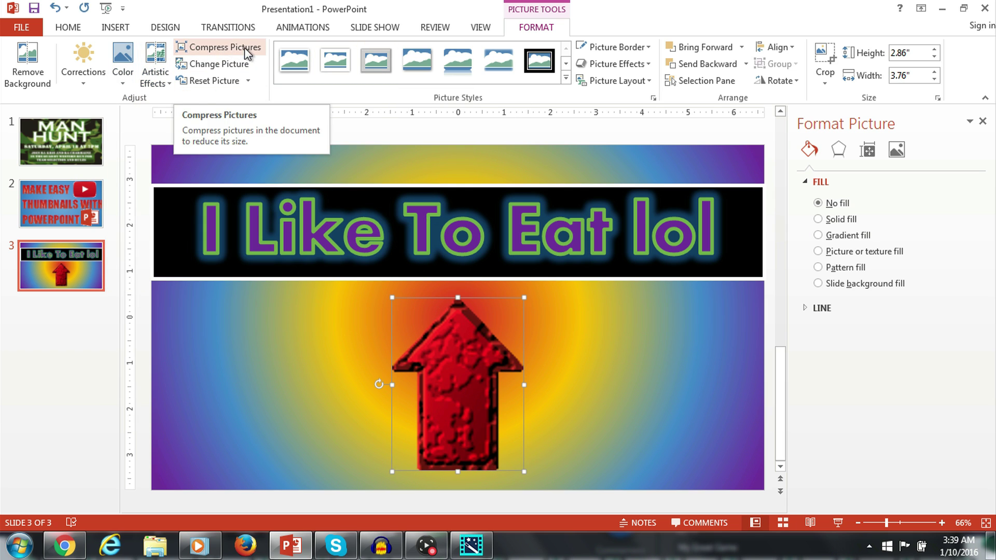
# Give the arrow an orange glow, leaving its border colour unchanged
pyautogui.click(630, 48)
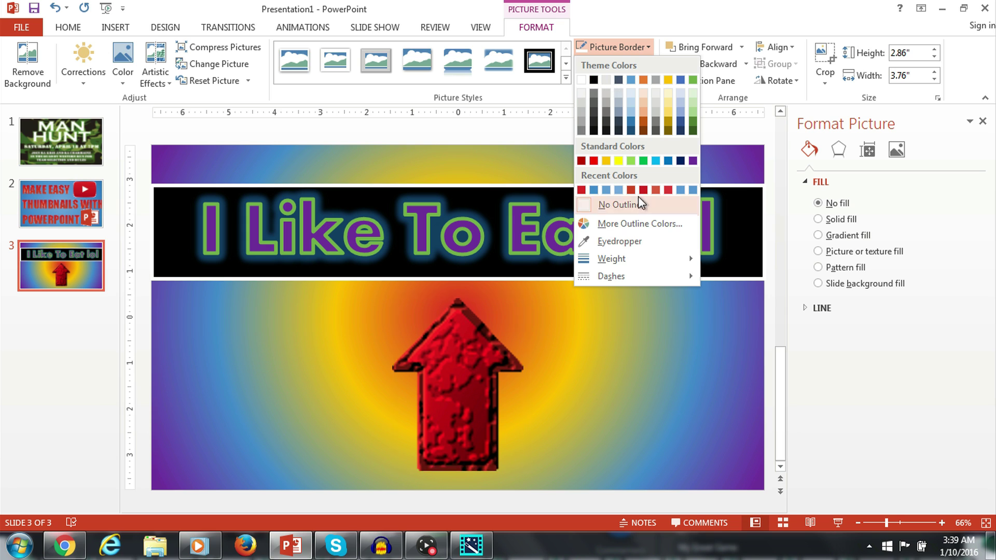
pyautogui.click(632, 46)
pyautogui.click(616, 65)
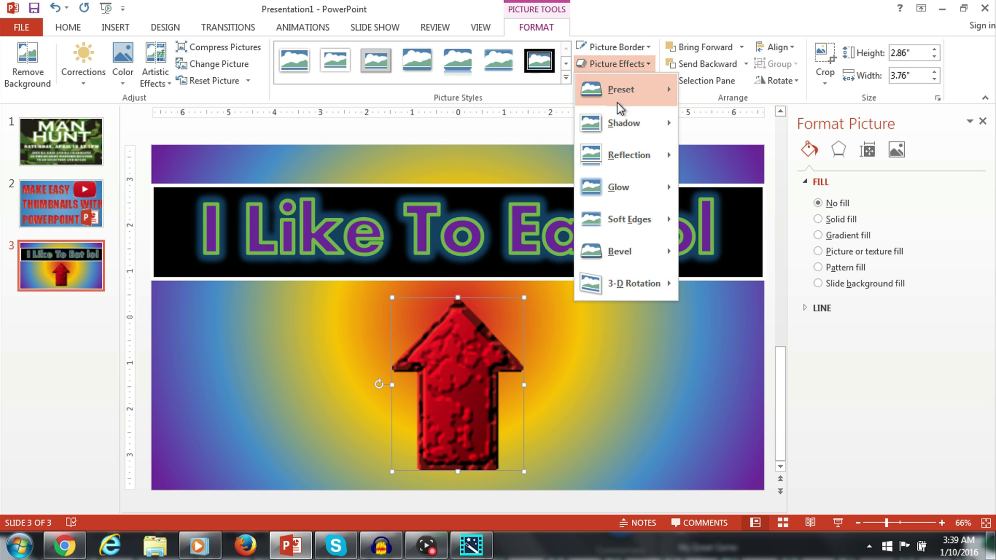
pyautogui.moveTo(622, 123)
pyautogui.moveTo(619, 187)
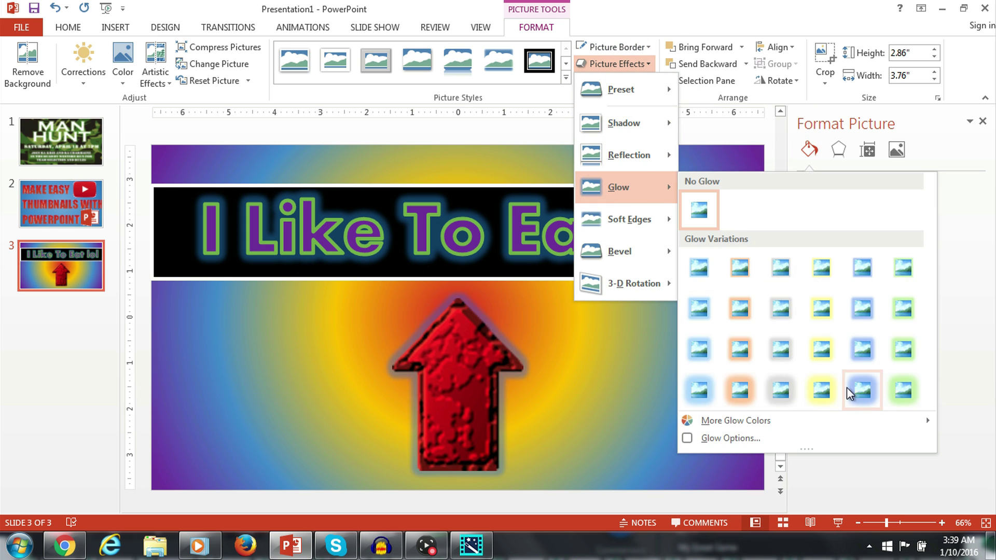
pyautogui.click(822, 391)
# Go to slide 2 and play the slide show from the beginning
pyautogui.click(631, 83)
pyautogui.click(632, 83)
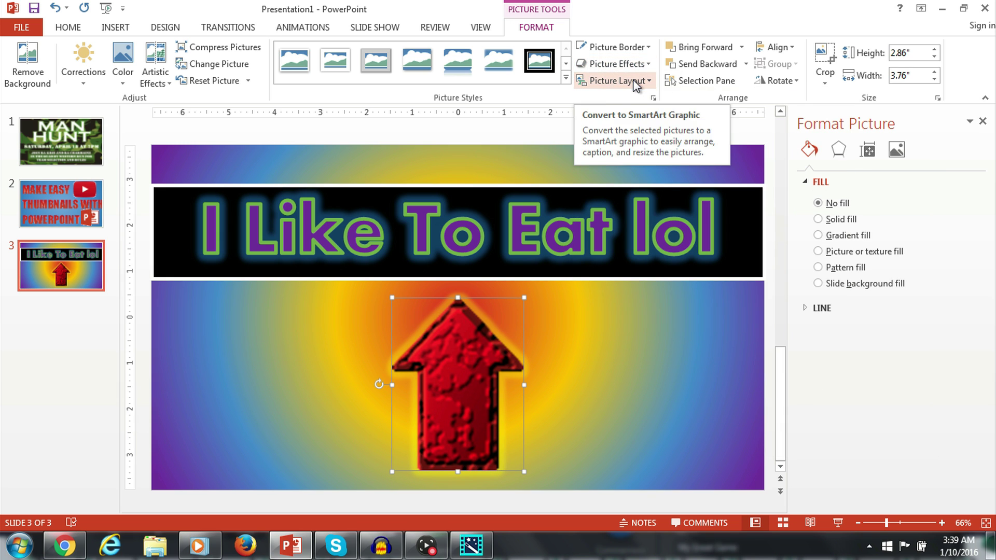
pyautogui.click(63, 188)
pyautogui.click(106, 8)
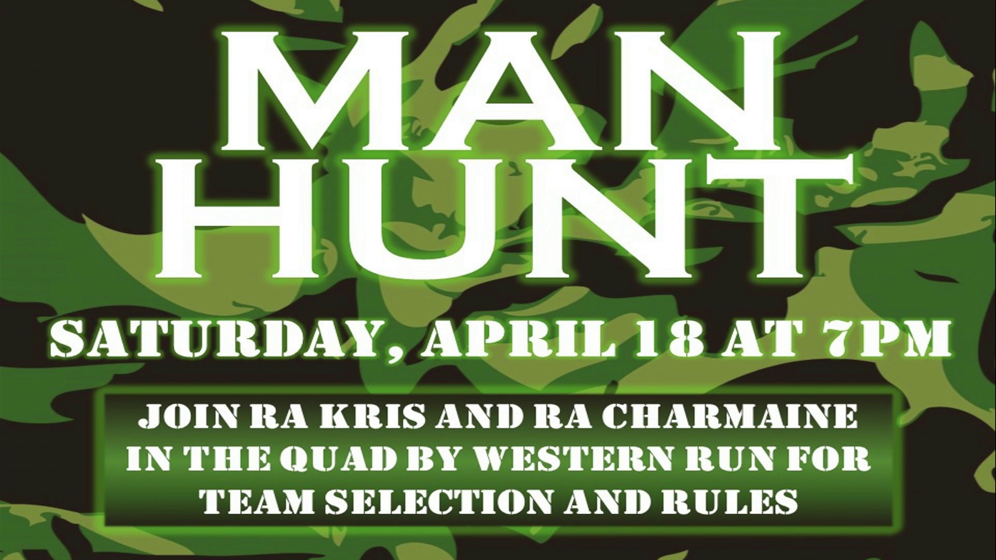
pyautogui.press('Right')
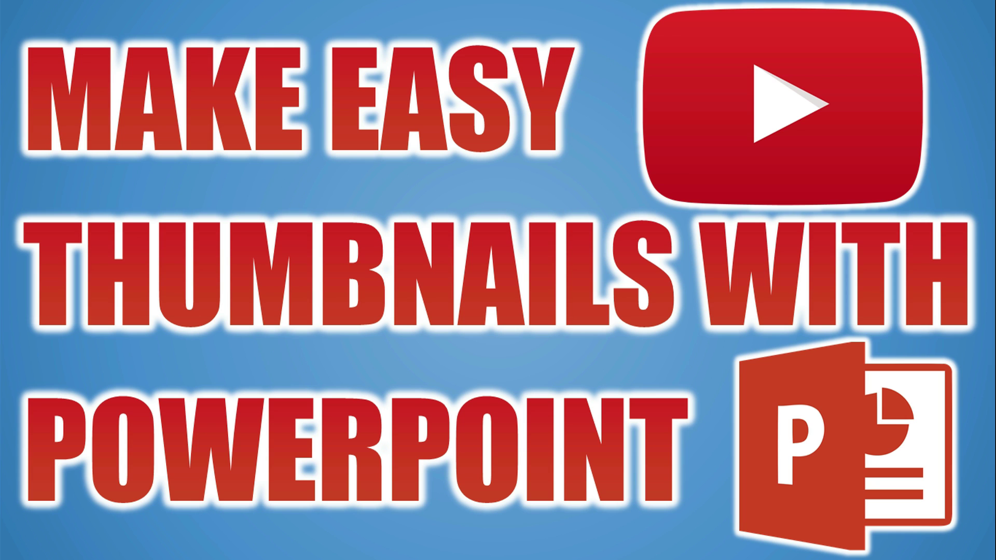
pyautogui.press('Right')
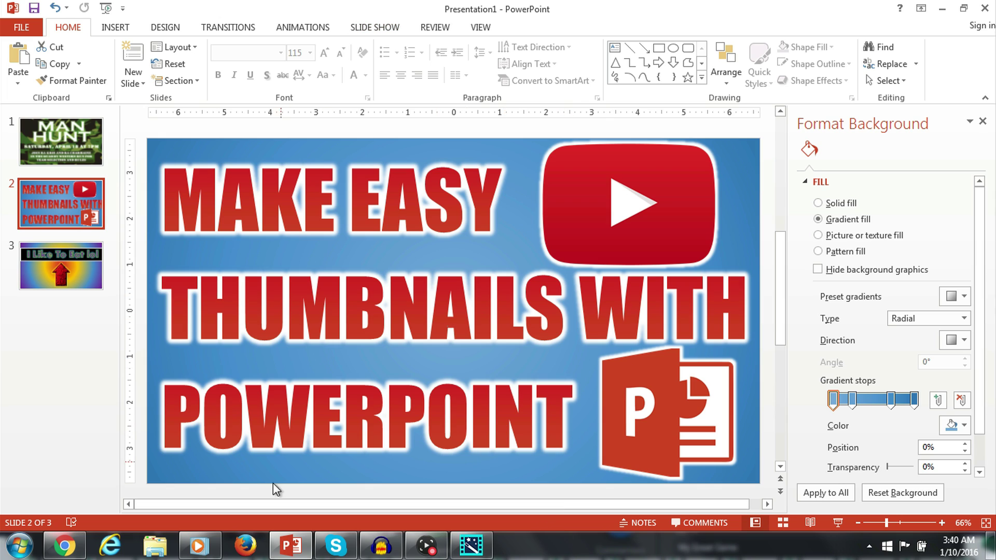
# Export only the current slide as a JPEG image named 'exam' on this computer
pyautogui.click(21, 27)
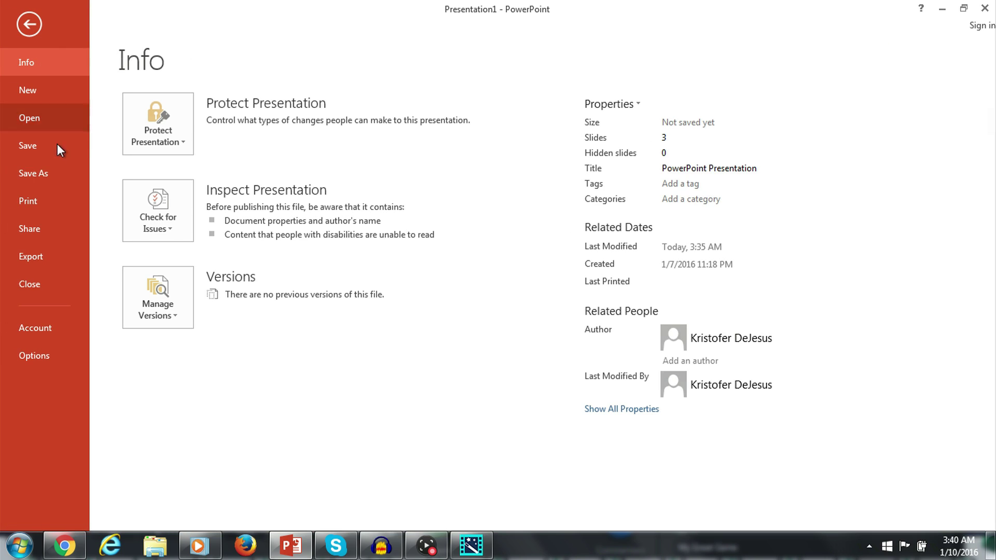
pyautogui.click(54, 175)
pyautogui.click(378, 316)
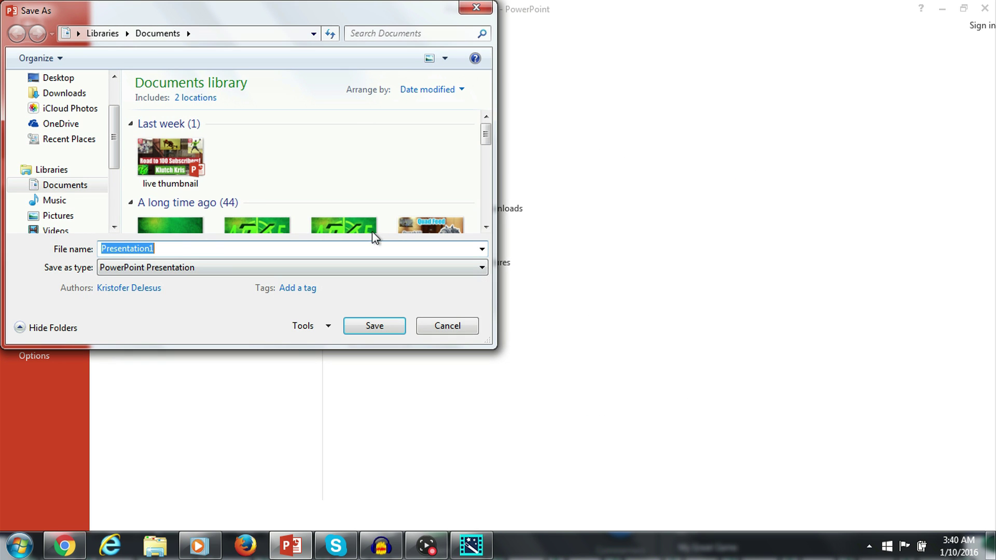
pyautogui.click(182, 267)
pyautogui.click(164, 201)
pyautogui.doubleClick(195, 251)
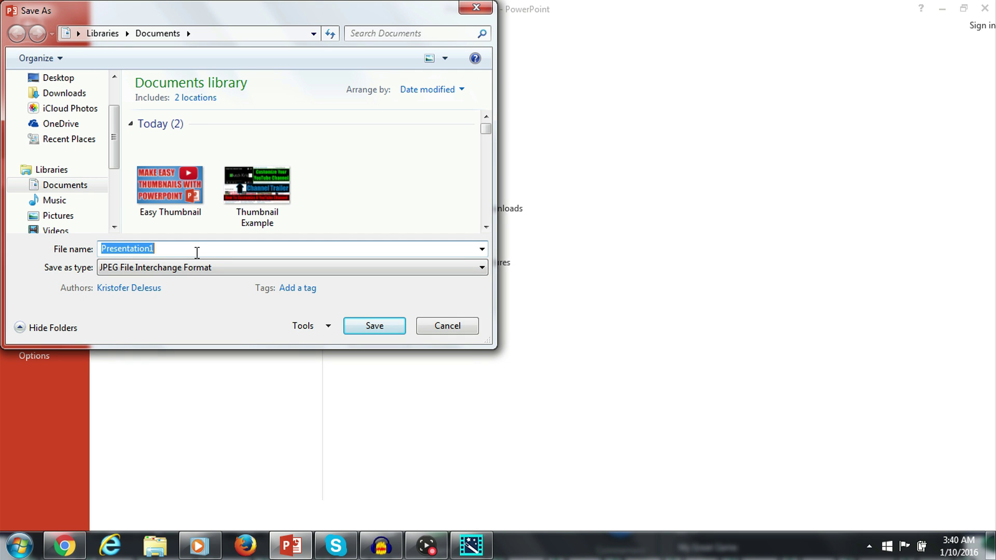
pyautogui.write('exam')
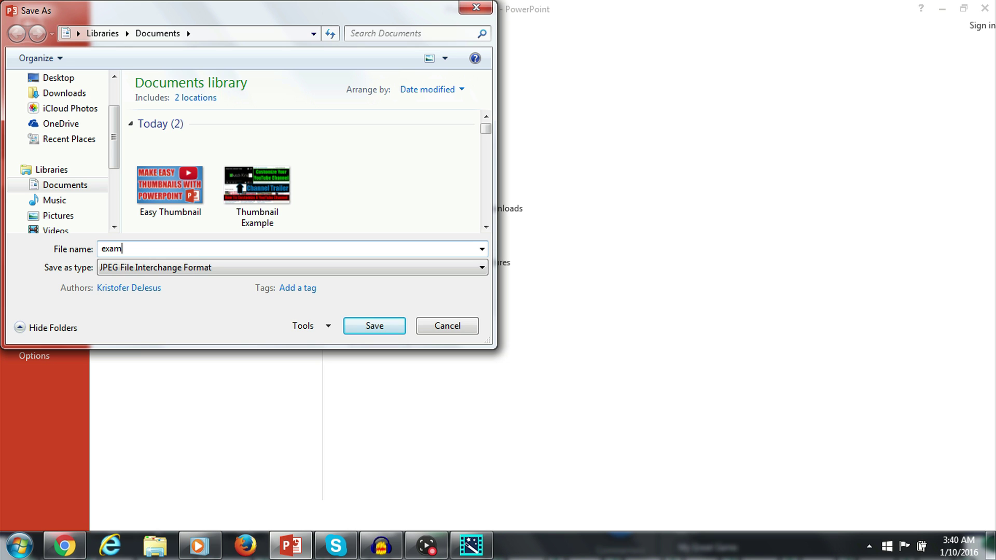
pyautogui.click(366, 325)
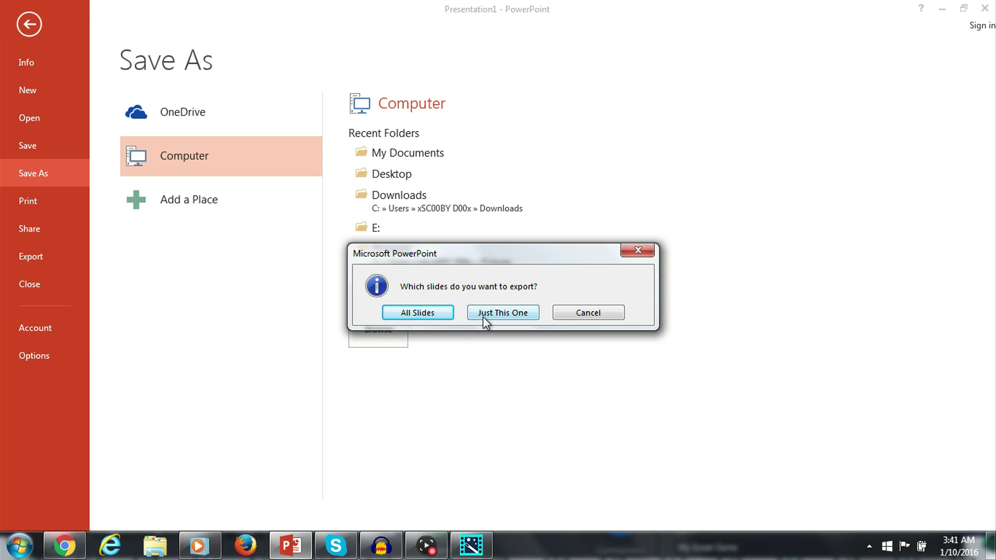
pyautogui.click(485, 313)
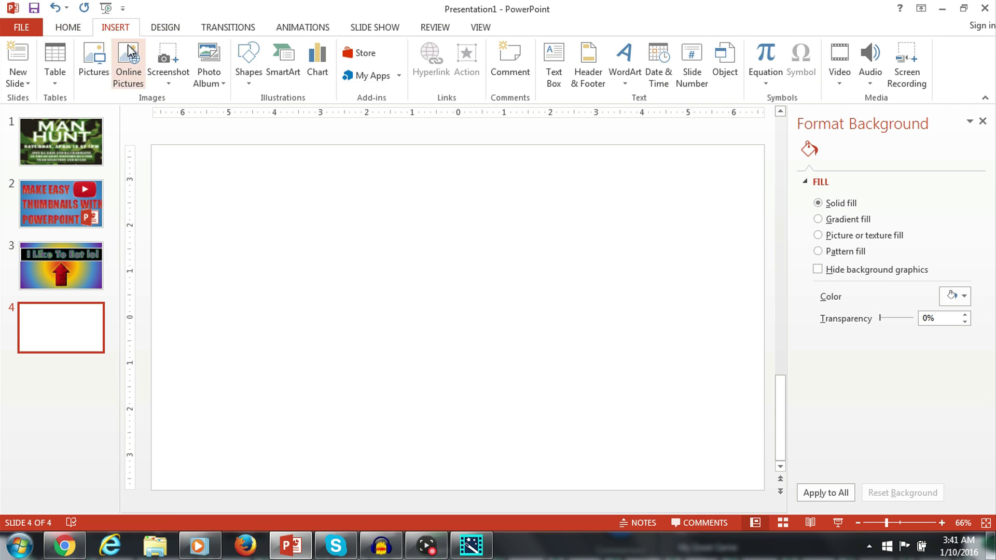
# Insert the green background, banner and two logo pictures from Documents onto slide 4
pyautogui.click(93, 57)
pyautogui.scroll(-5, 311, 197)
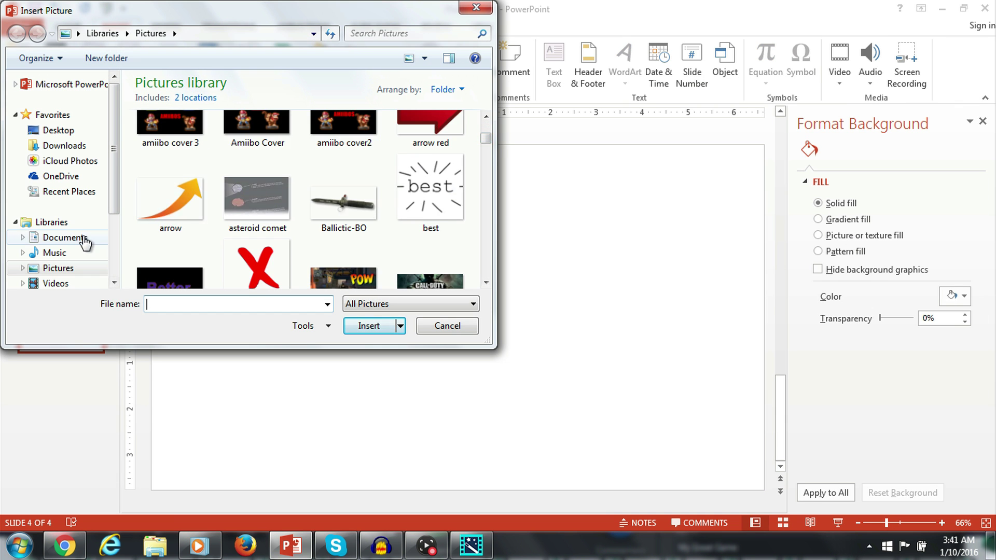
pyautogui.click(65, 237)
pyautogui.scroll(-5, 415, 156)
pyautogui.click(257, 191)
pyautogui.keyDown('ctrl'); pyautogui.click(344, 192); pyautogui.keyUp('ctrl')
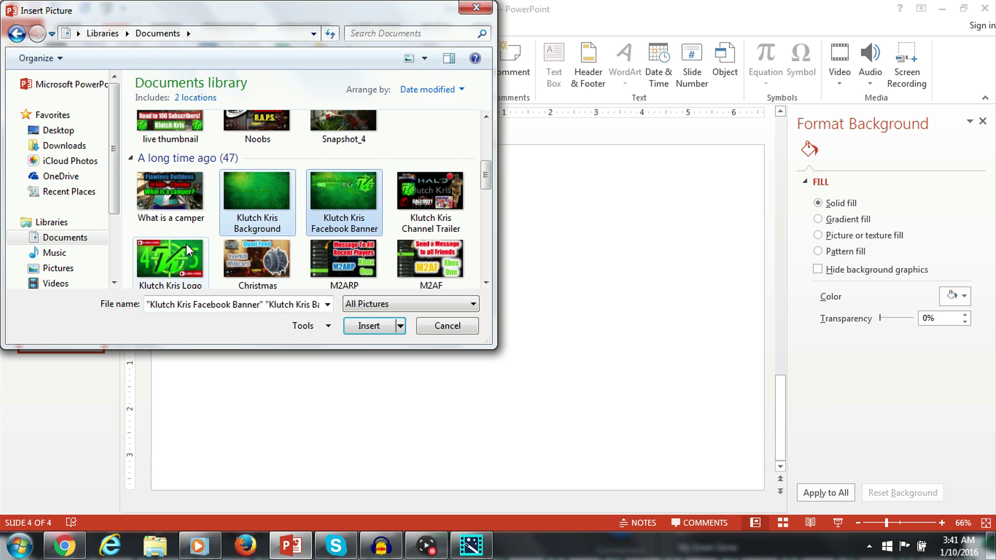
pyautogui.keyDown('ctrl'); pyautogui.click(170, 259); pyautogui.keyUp('ctrl')
pyautogui.scroll(-3, 456, 208)
pyautogui.keyDown('ctrl'); pyautogui.click(456, 202); pyautogui.keyUp('ctrl')
pyautogui.scroll(-1, 473, 207)
pyautogui.click(369, 326)
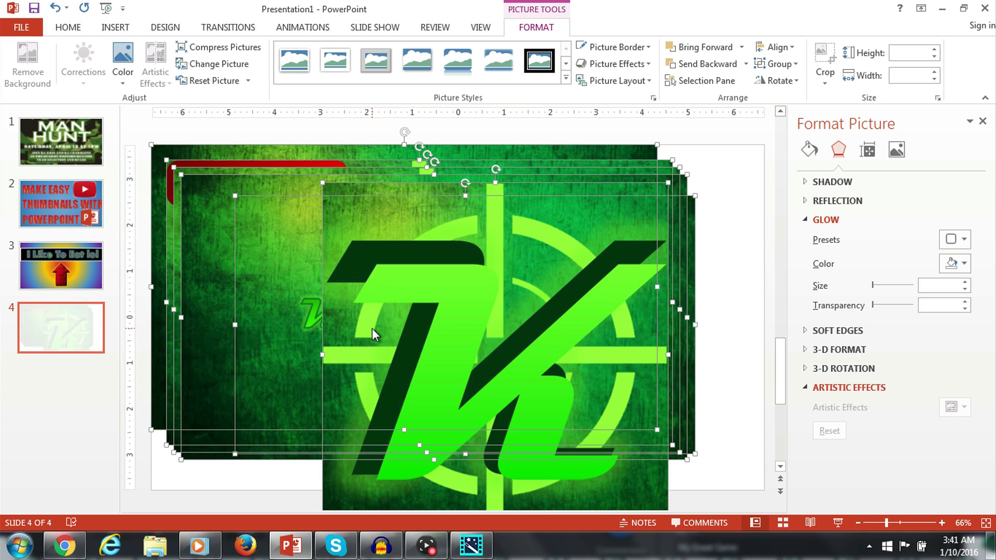